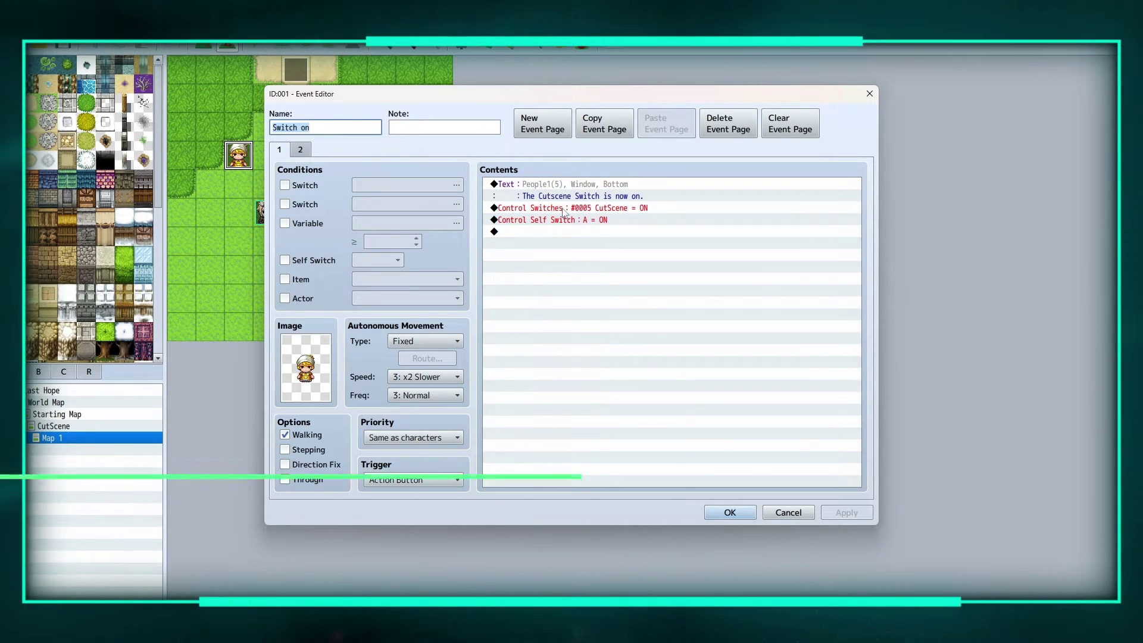
- Edit the Control Switches command so it targets switch 0005 CutScene
click(648, 209)
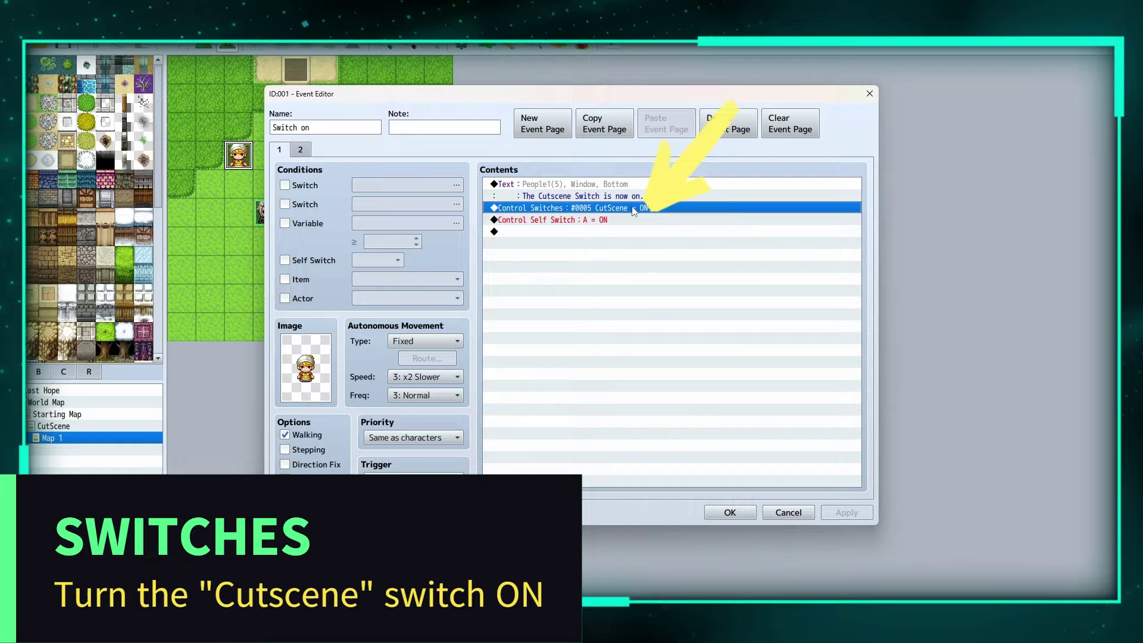
right_click(666, 208)
click(691, 228)
click(677, 301)
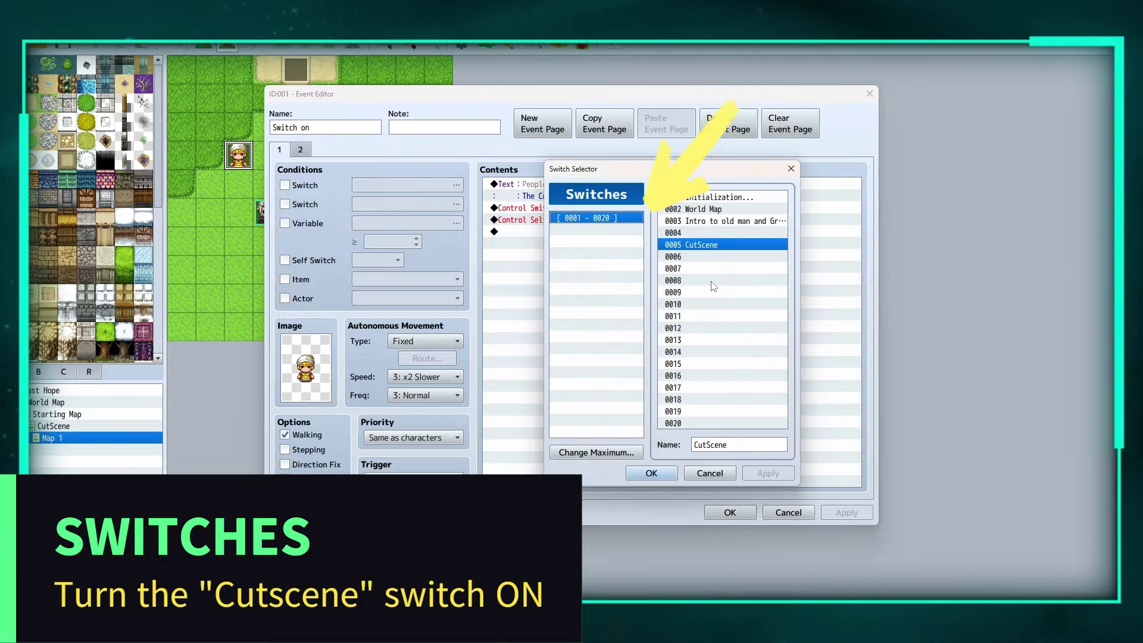
click(693, 474)
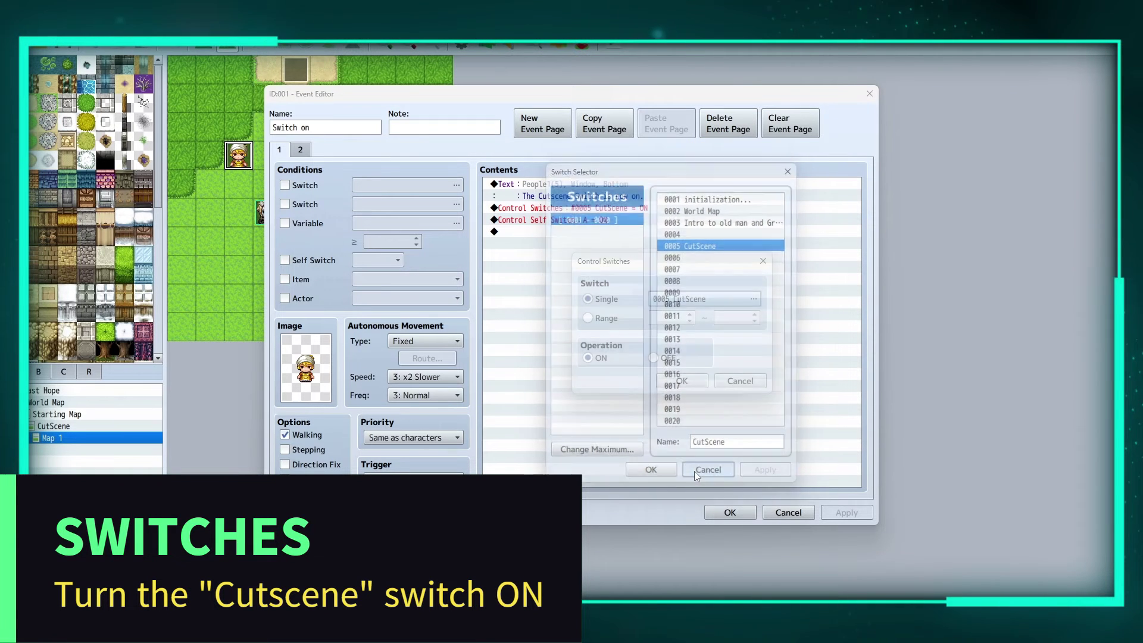
- Set 0005 CutScene ON, close the Switch on event, and open the CutScene map's Man event
click(682, 384)
click(724, 507)
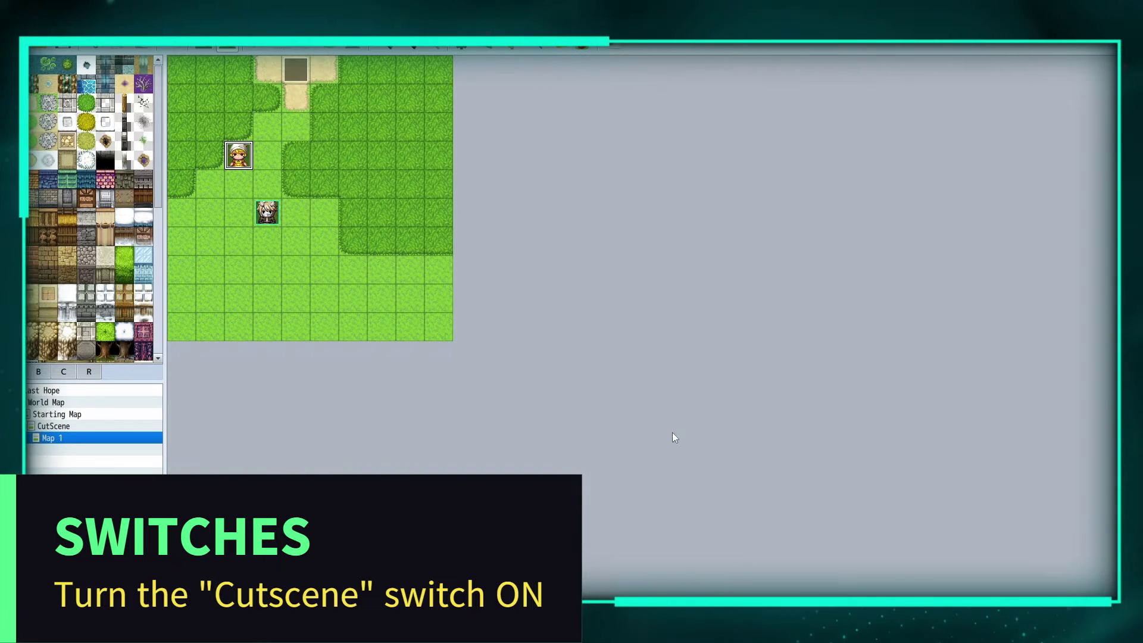
click(54, 426)
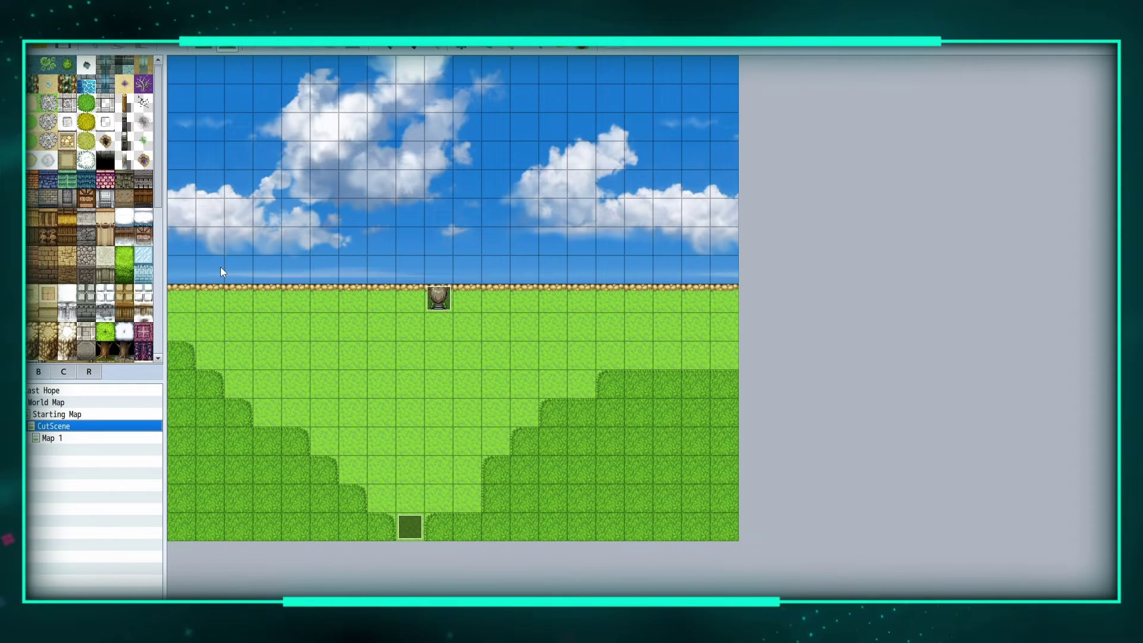
double_click(439, 296)
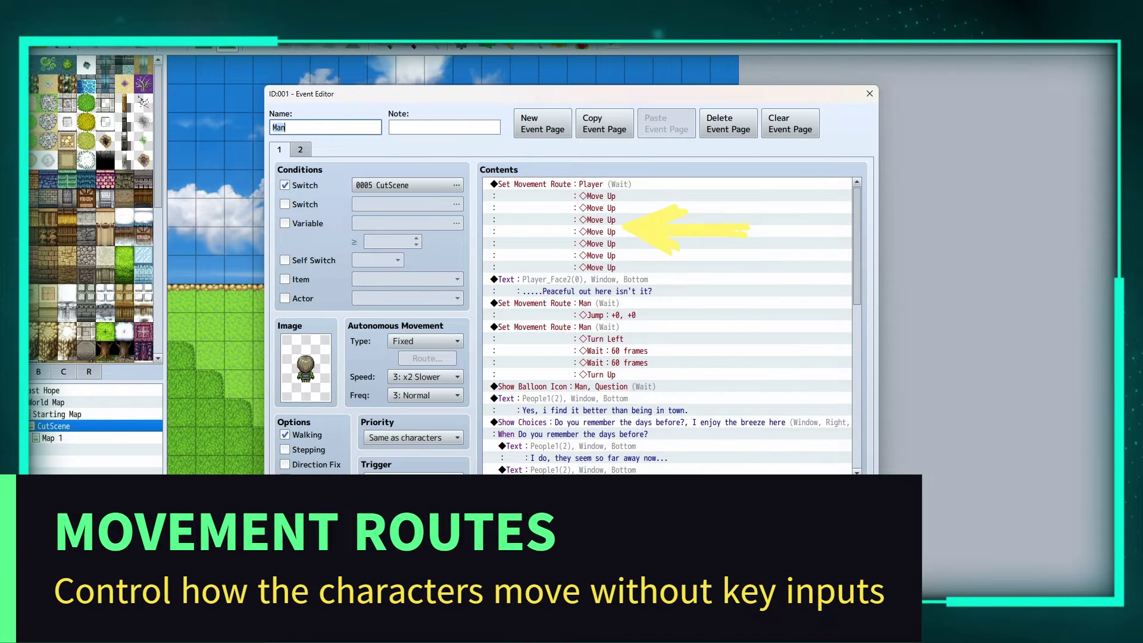
- Reopen the Man event and scroll down its autorun command list
key(Escape)
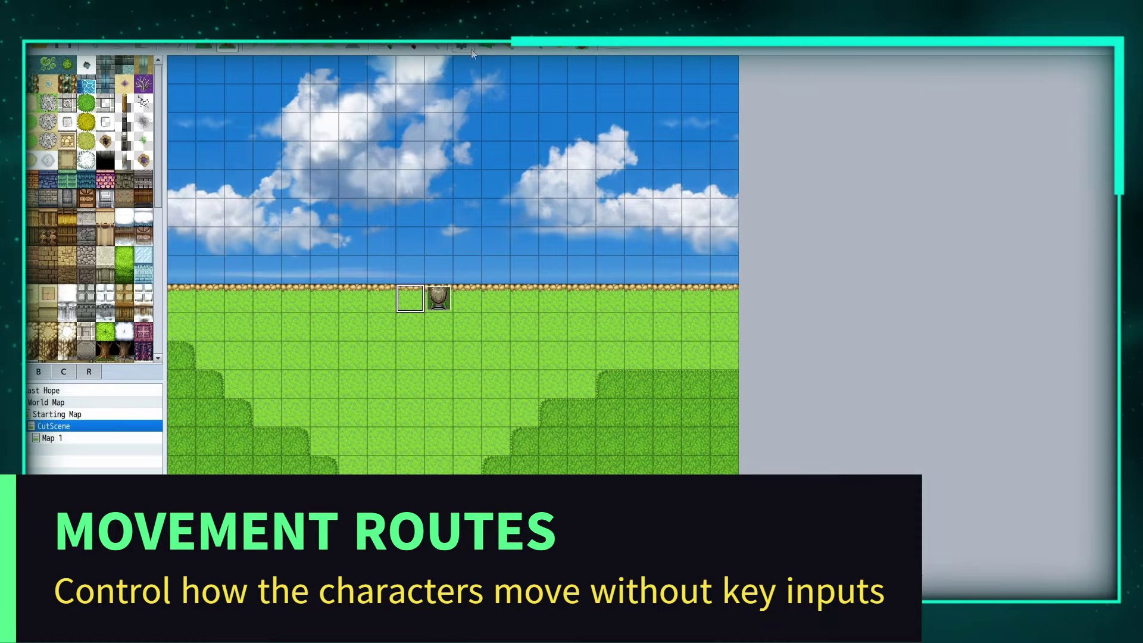
double_click(445, 301)
scroll(588, 260, down, 1)
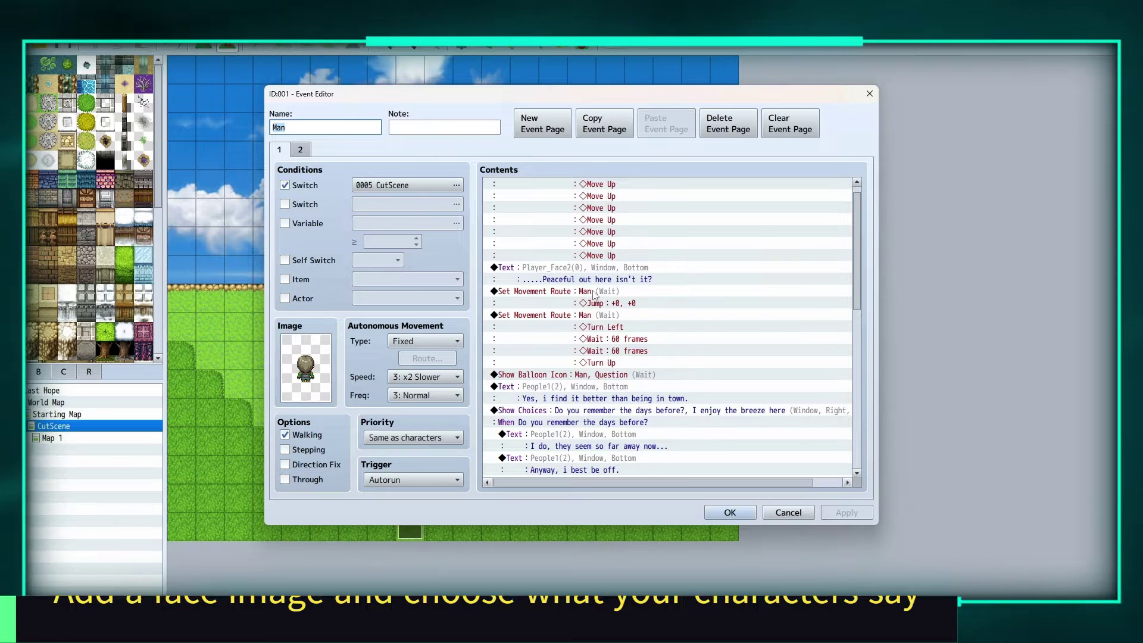
- Edit Man's movement route so he jumps in place at +0, +0
right_click(667, 292)
click(685, 311)
click(415, 209)
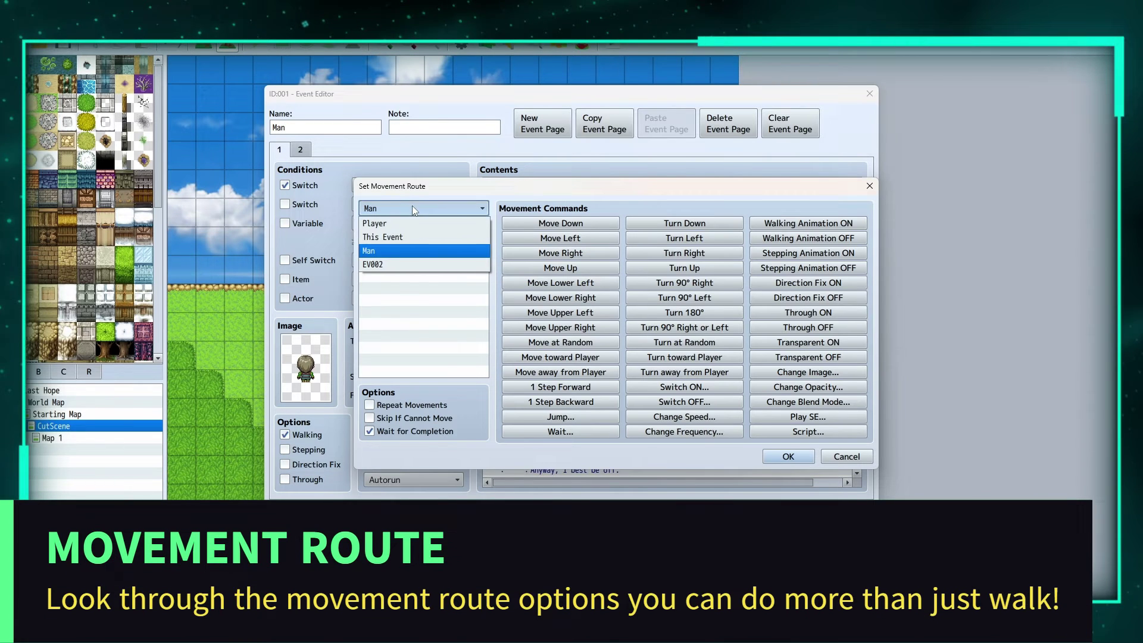
click(396, 251)
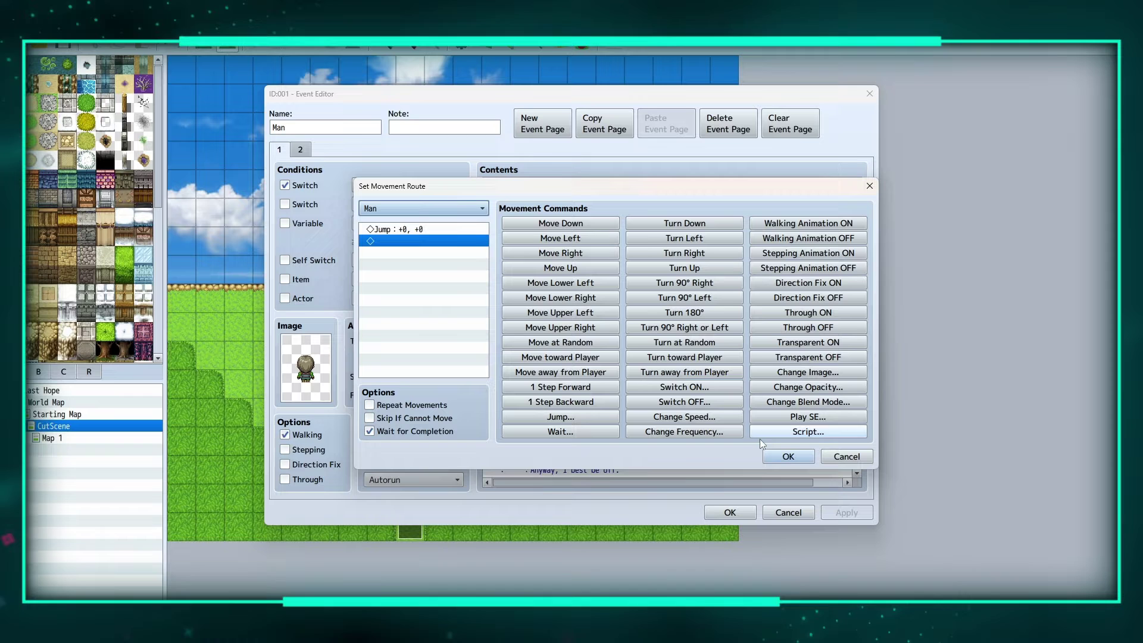
click(785, 456)
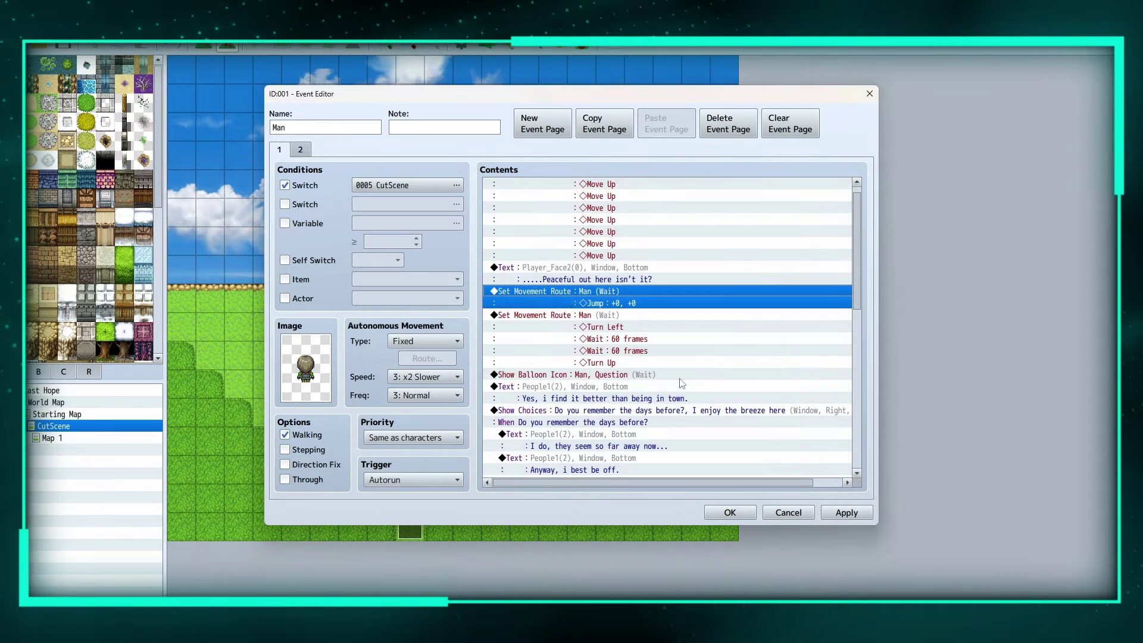
scroll(591, 330, down, 1)
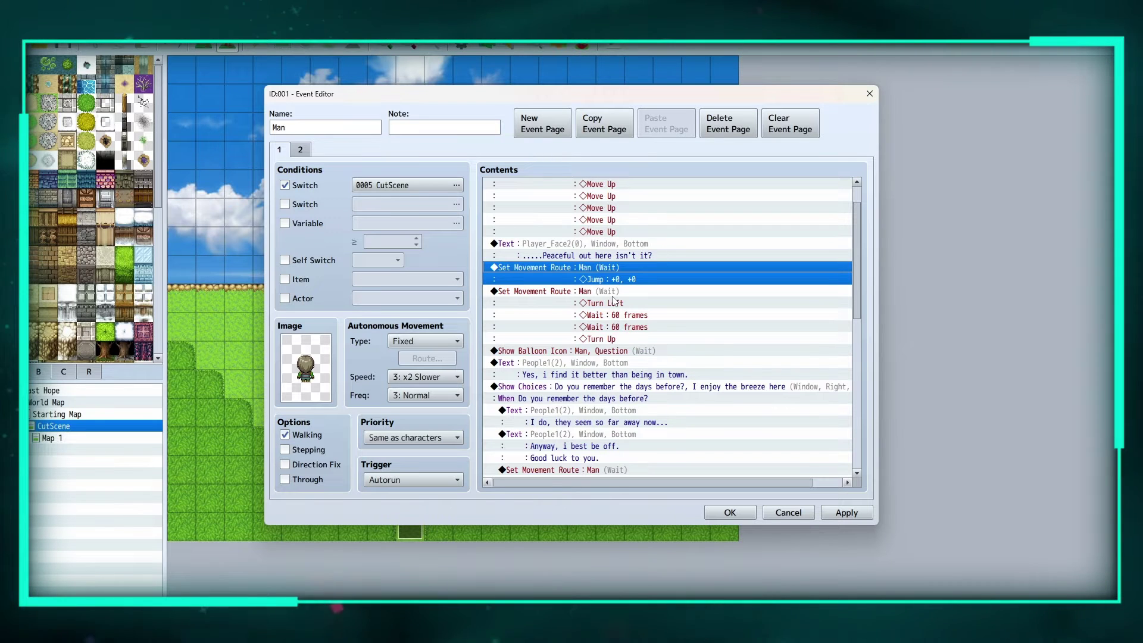
scroll(548, 321, down, 1)
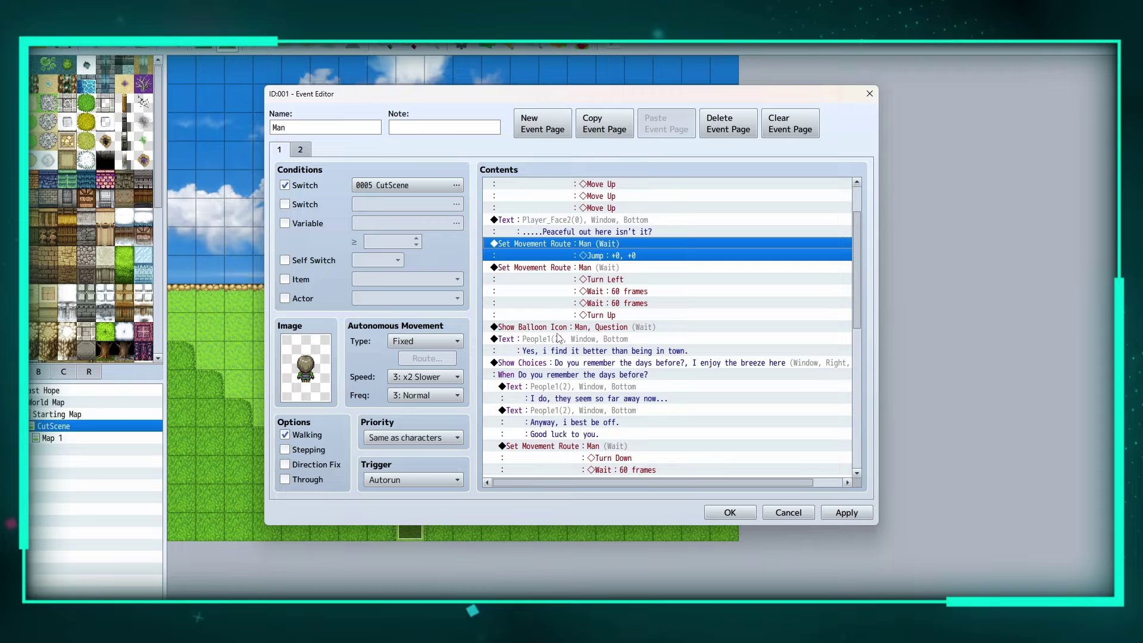
- Check the Show Balloon Icon command shows a Question balloon over Man
right_click(670, 327)
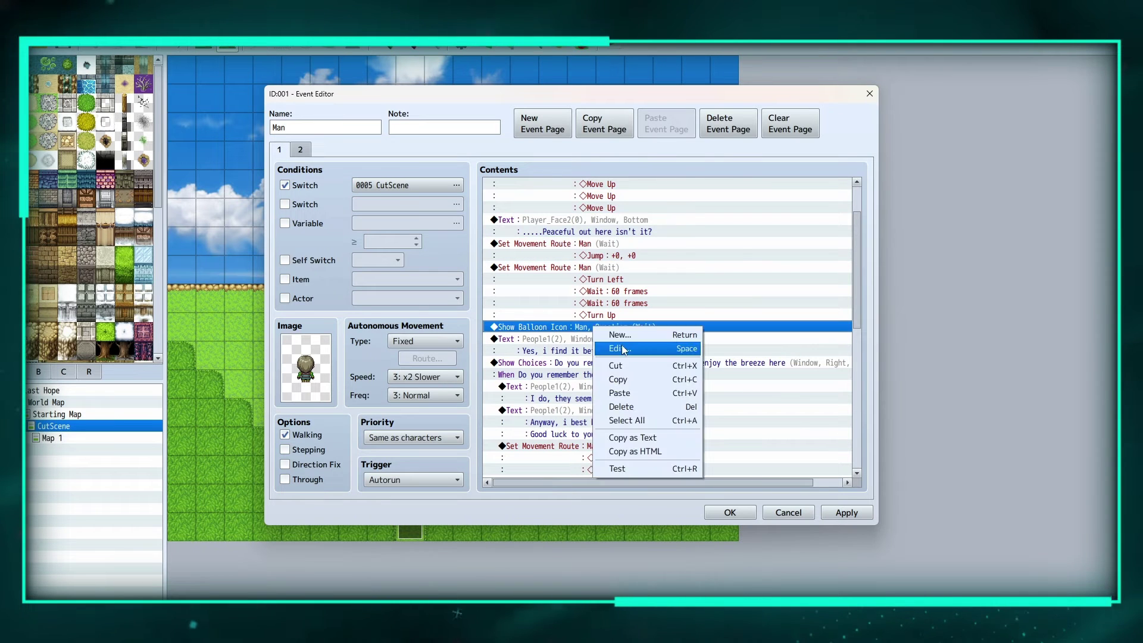
click(685, 350)
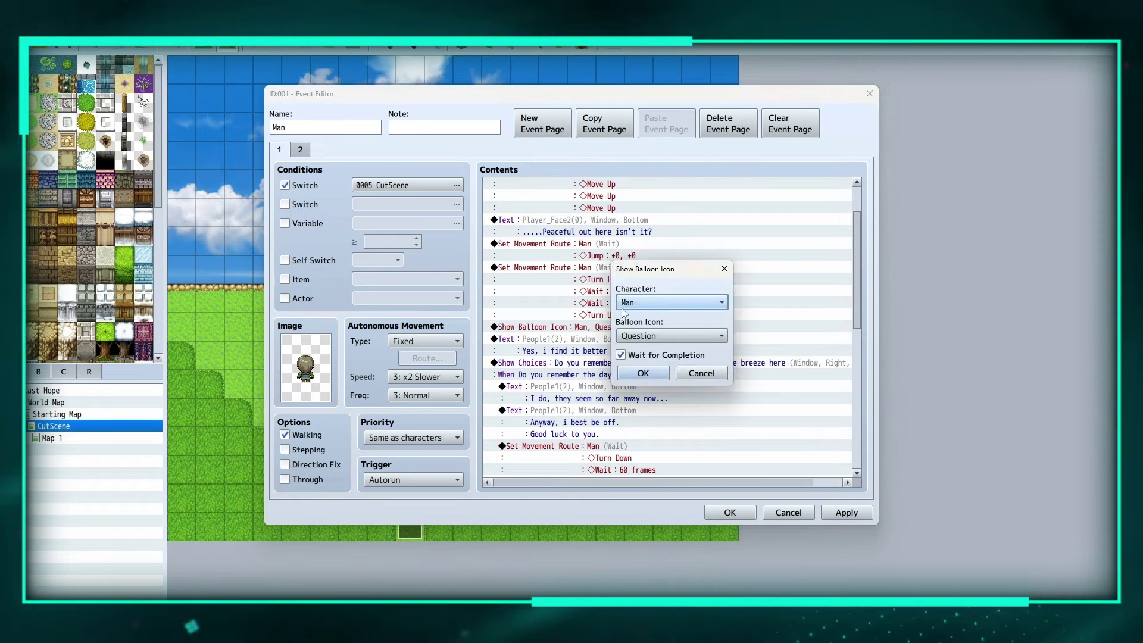
click(725, 269)
scroll(597, 340, down, 1)
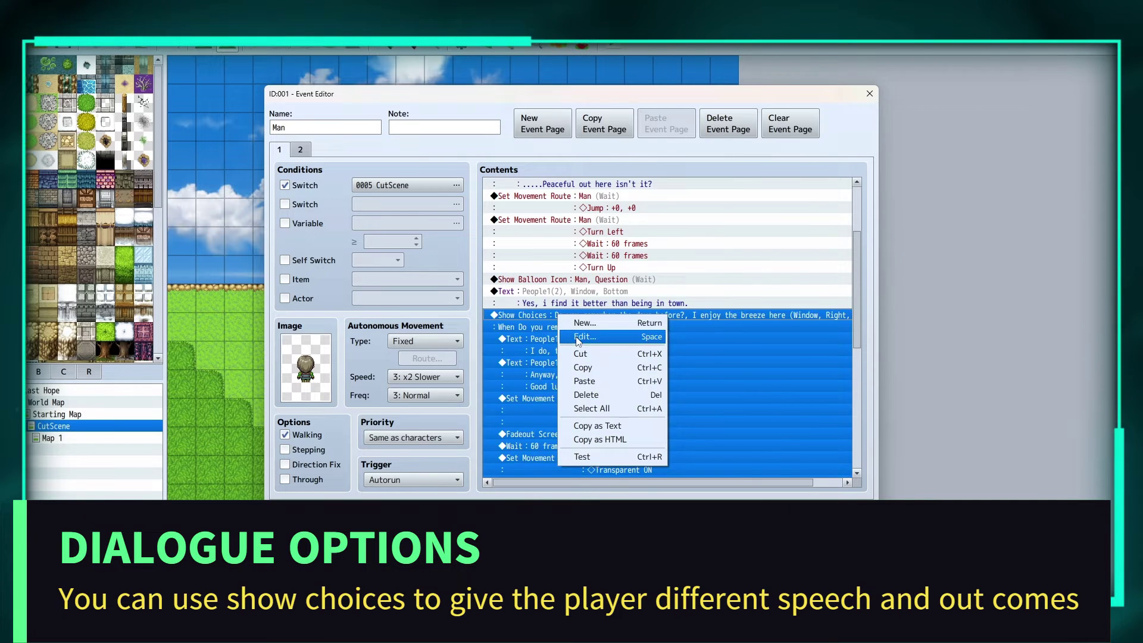
- Enter the two choices: remembering the days before, or enjoying the breeze
click(581, 335)
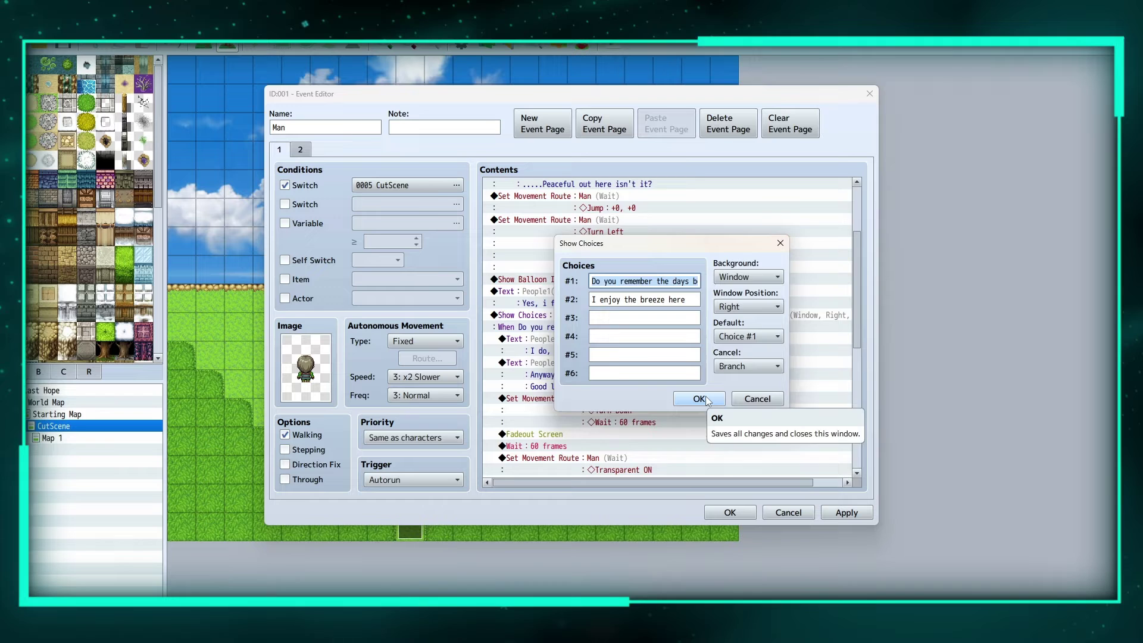
click(699, 399)
scroll(681, 402, down, 2)
click(577, 417)
scroll(578, 439, down, 1)
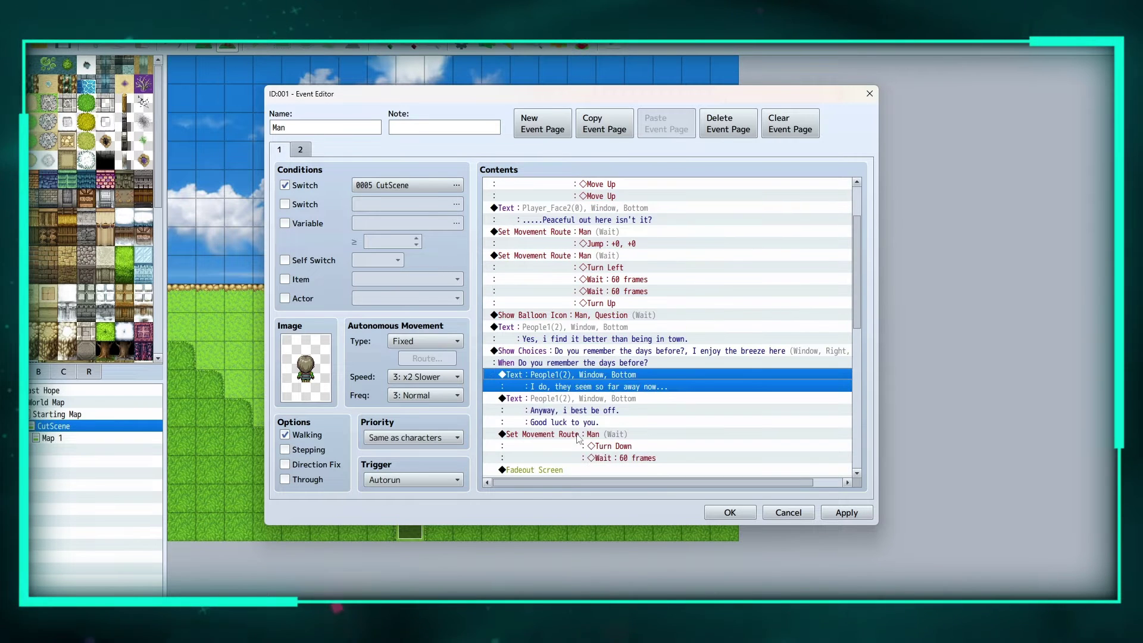
scroll(560, 377, down, 1)
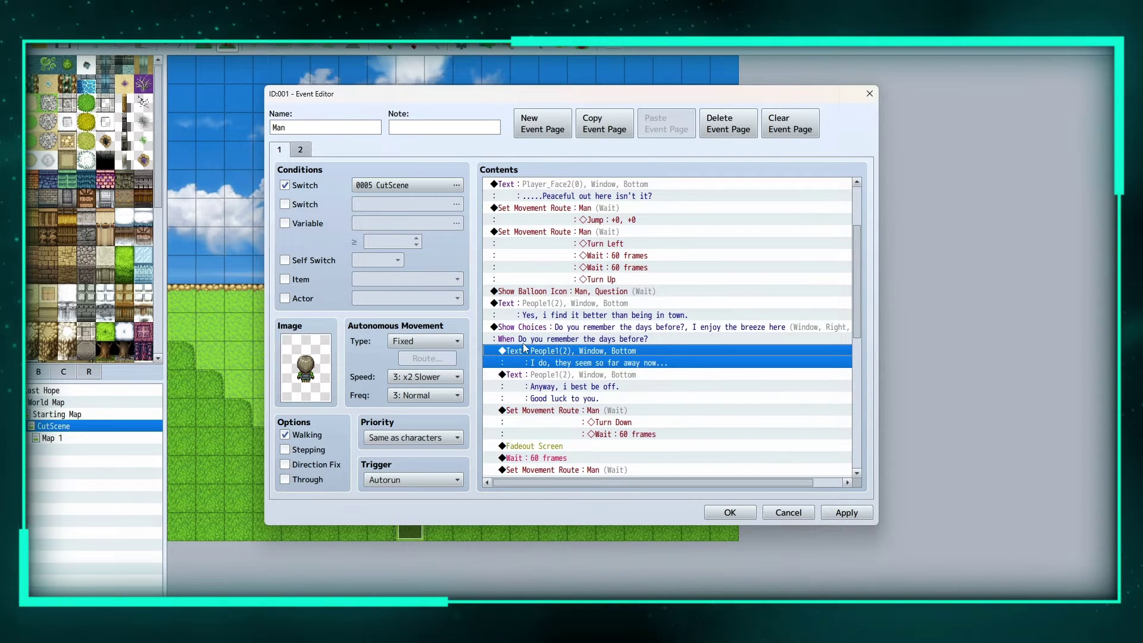
scroll(646, 362, down, 1)
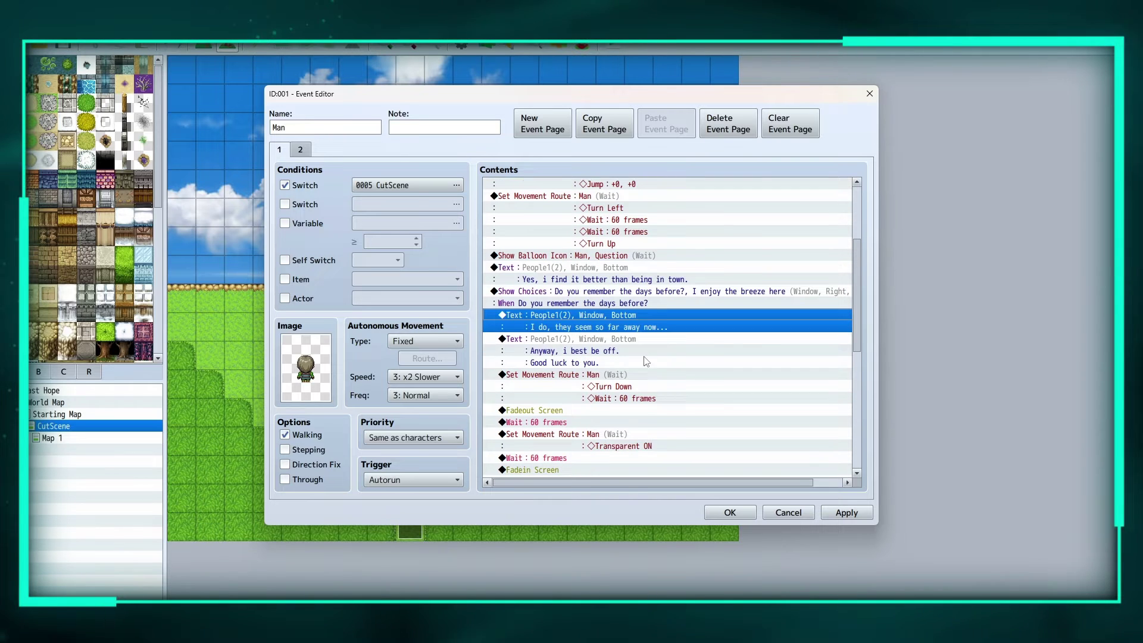
click(538, 347)
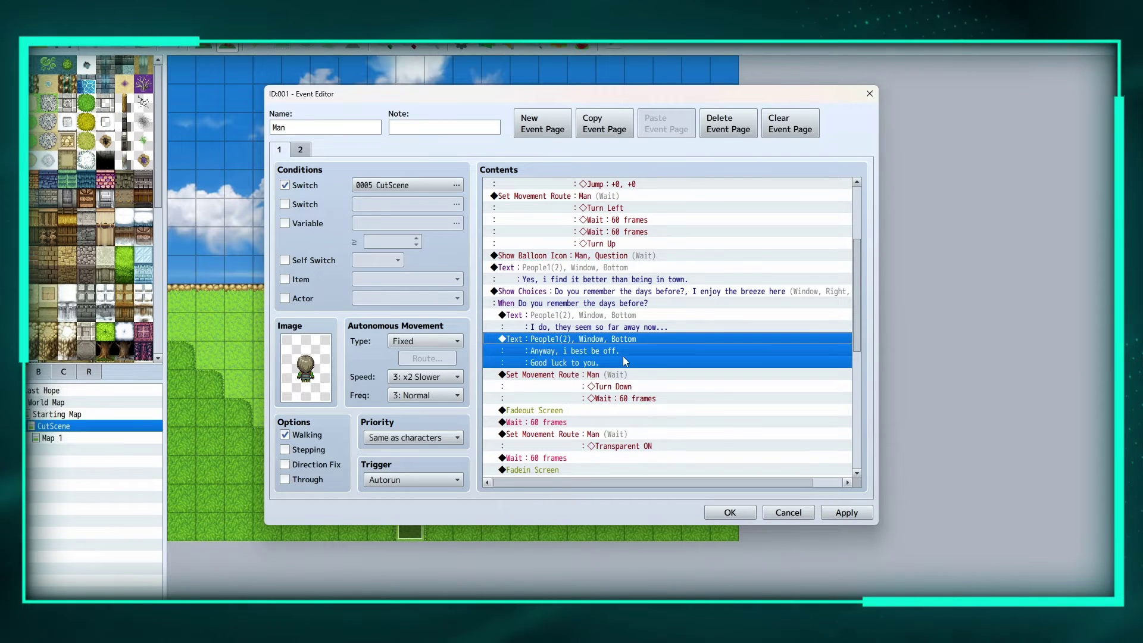
scroll(574, 353, down, 2)
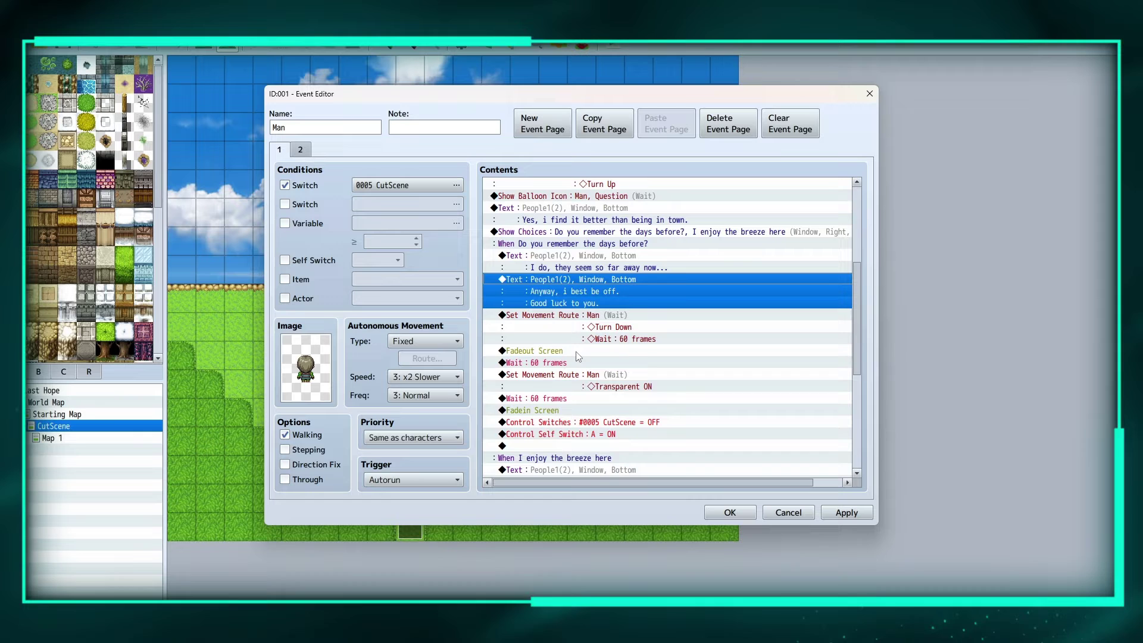
scroll(577, 356, down, 1)
click(570, 290)
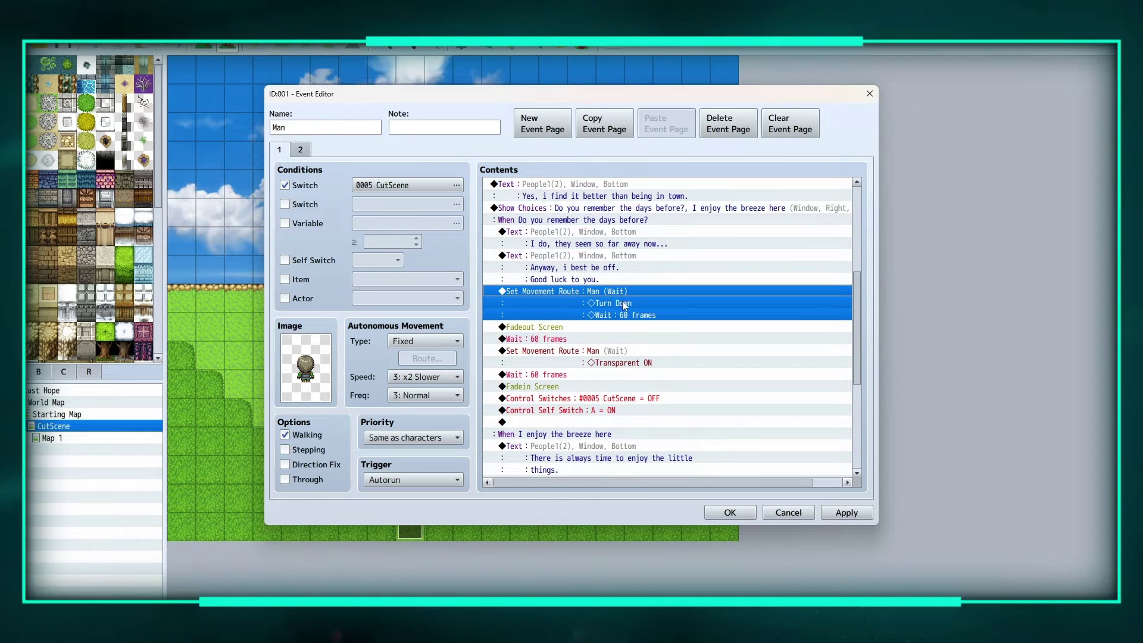
right_click(639, 286)
click(684, 304)
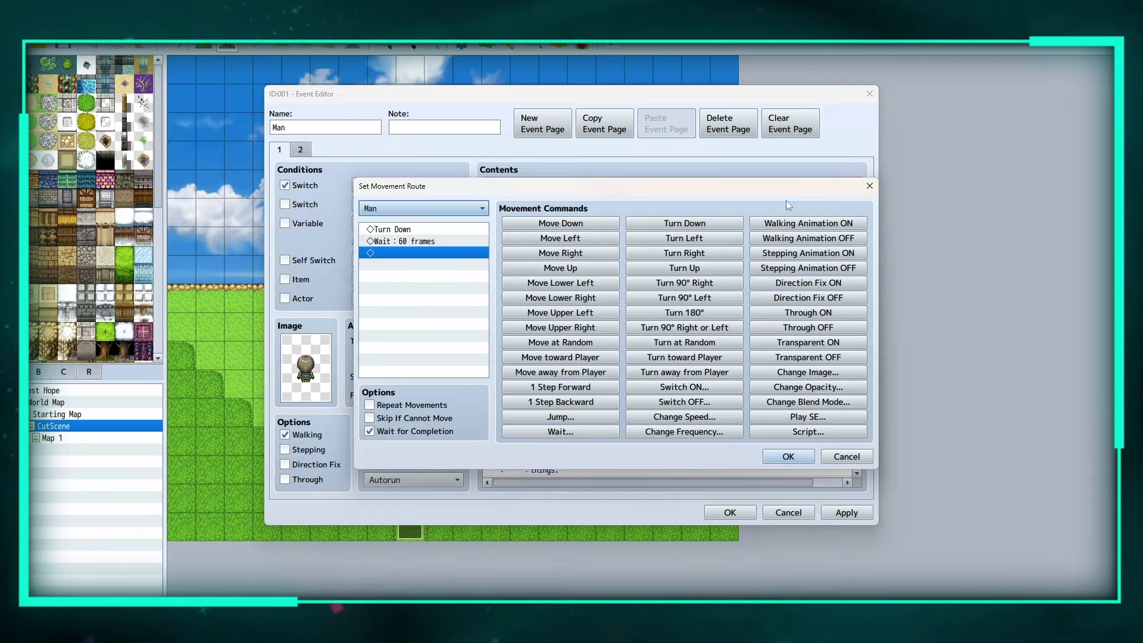
click(868, 187)
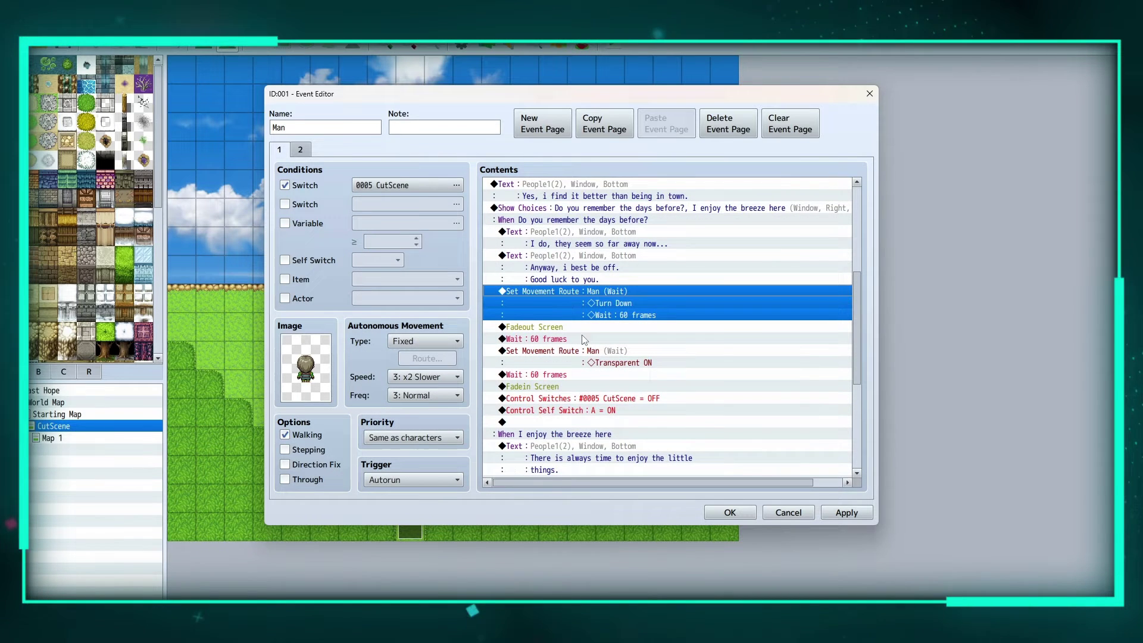
scroll(571, 344, down, 1)
right_click(546, 316)
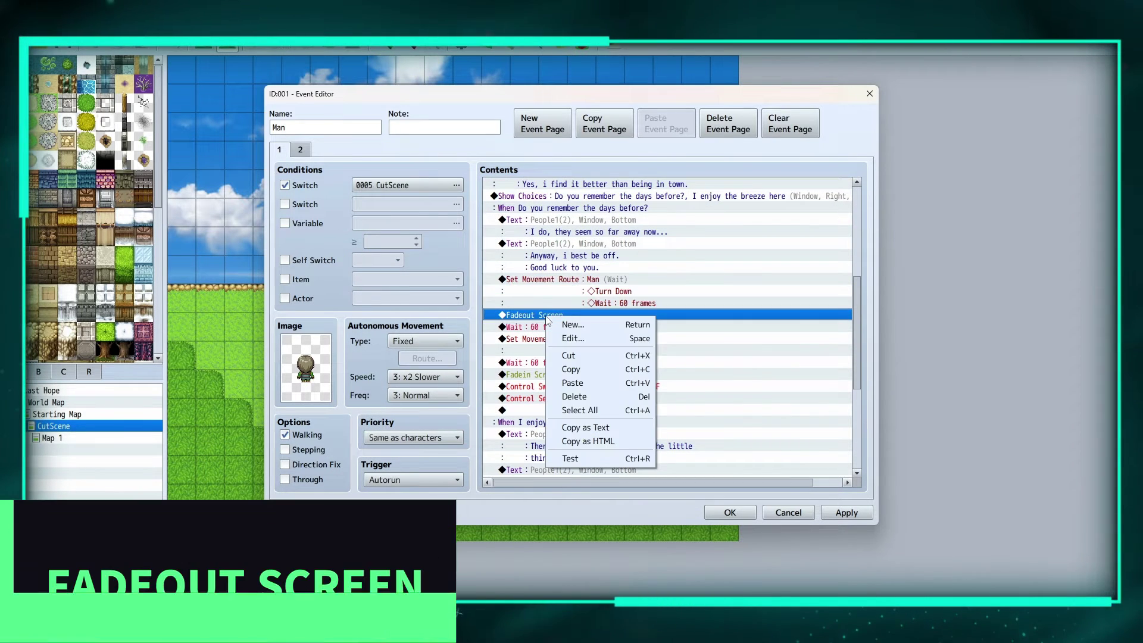
click(573, 325)
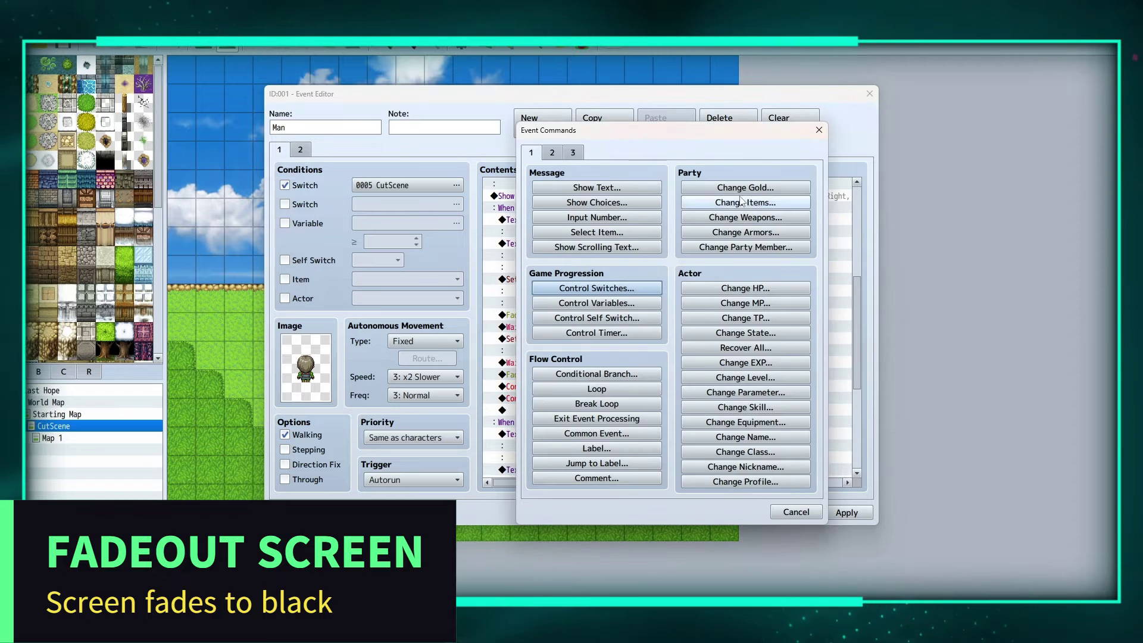
click(552, 153)
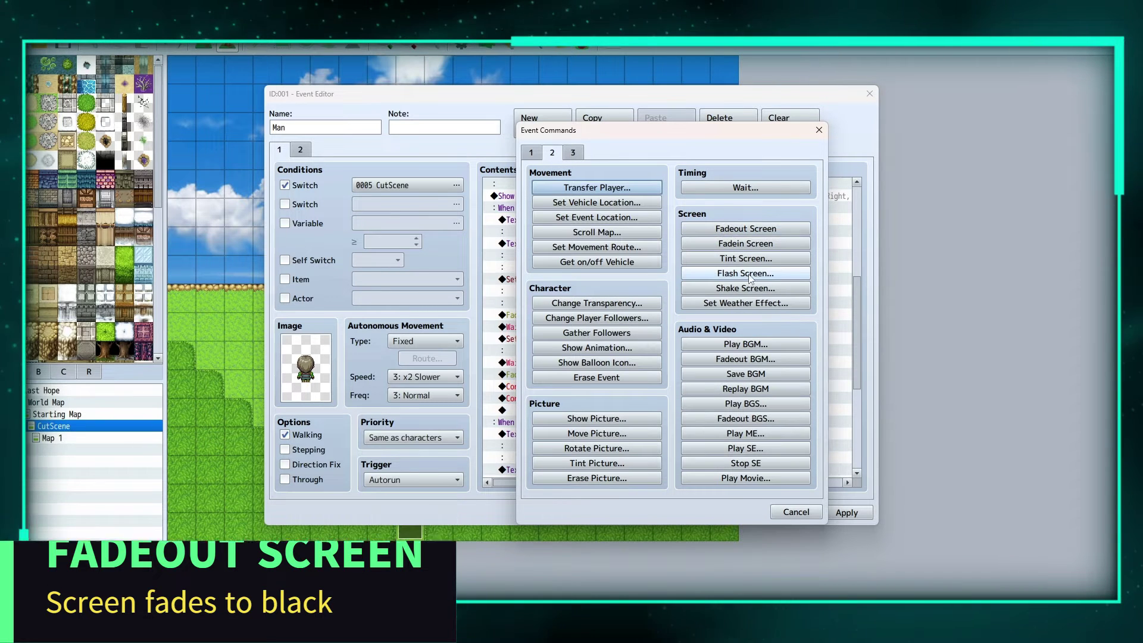
click(796, 512)
scroll(569, 327, down, 1)
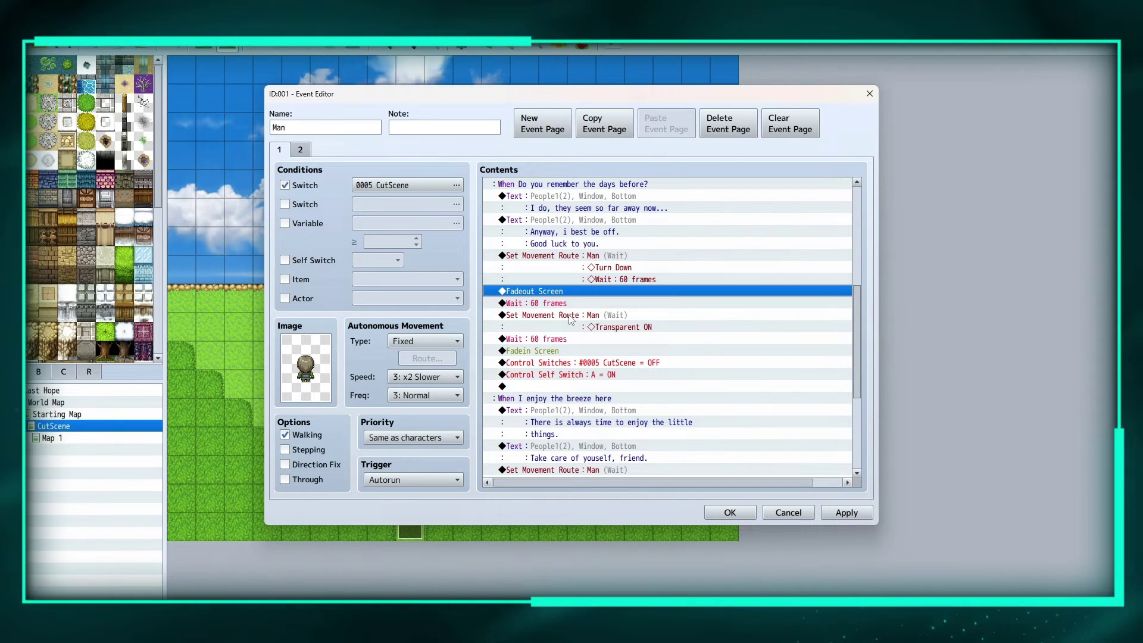
right_click(590, 314)
click(599, 330)
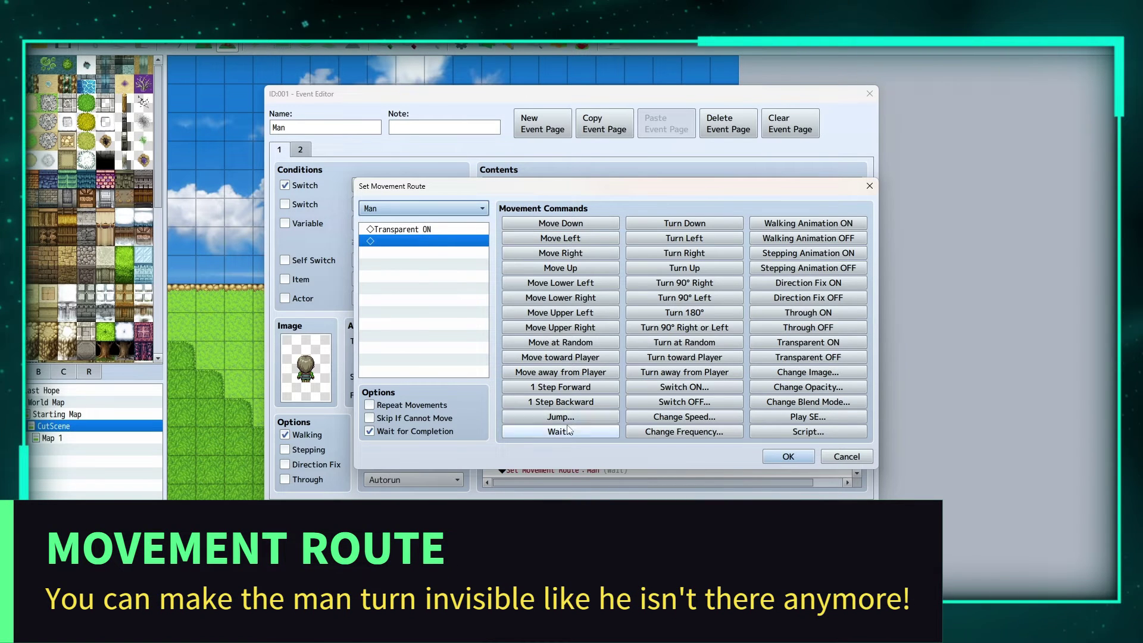
click(839, 458)
scroll(542, 333, down, 1)
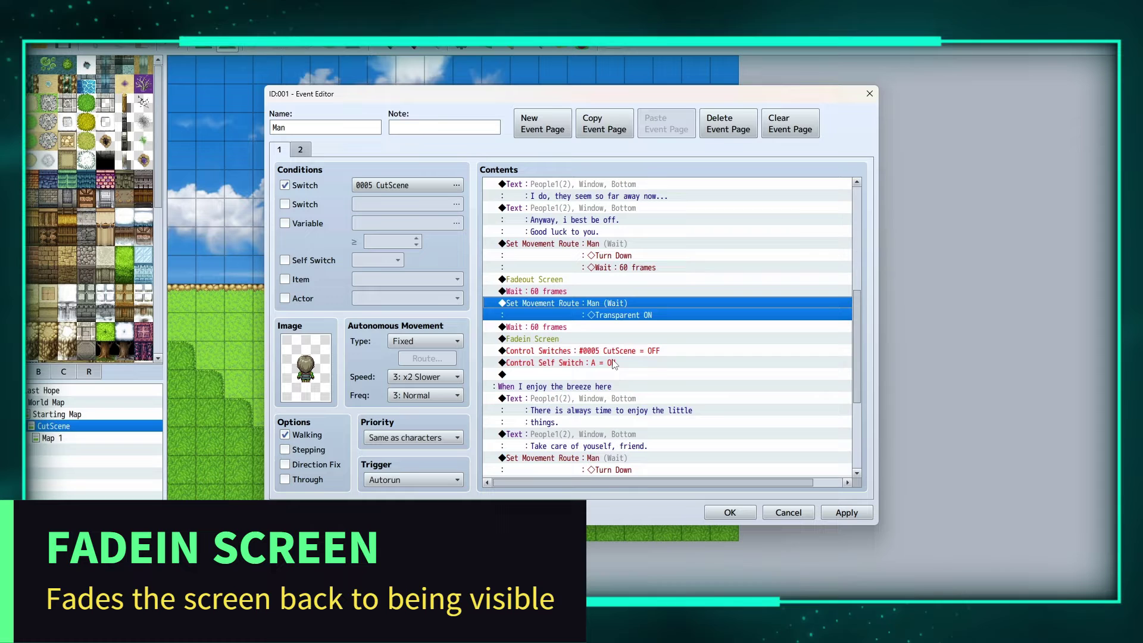
scroll(616, 364, down, 2)
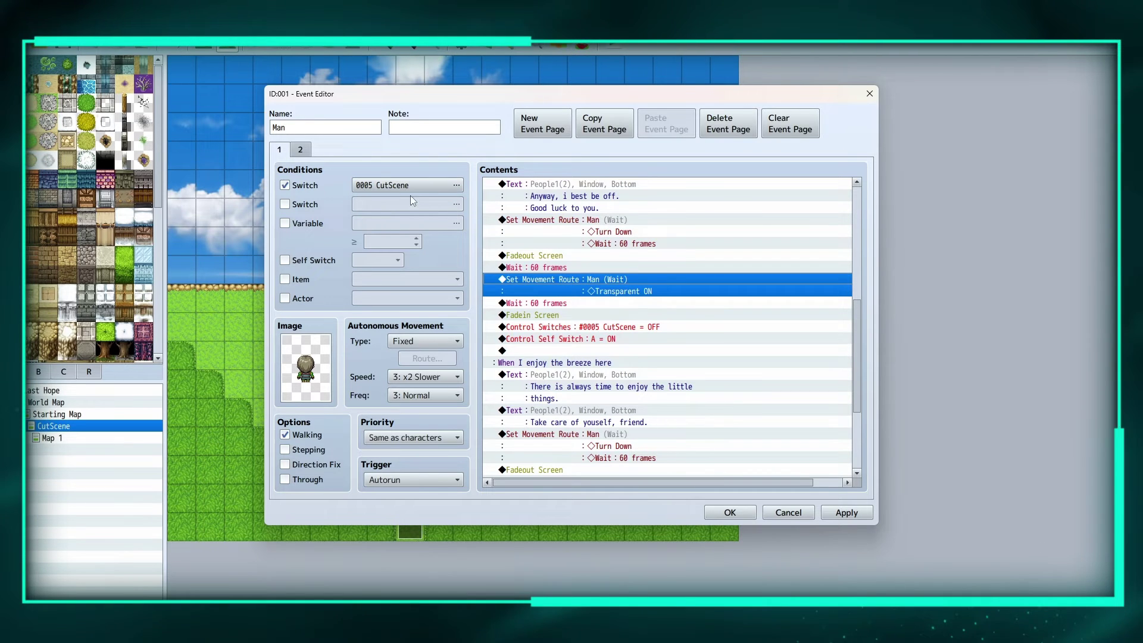
scroll(603, 363, down, 1)
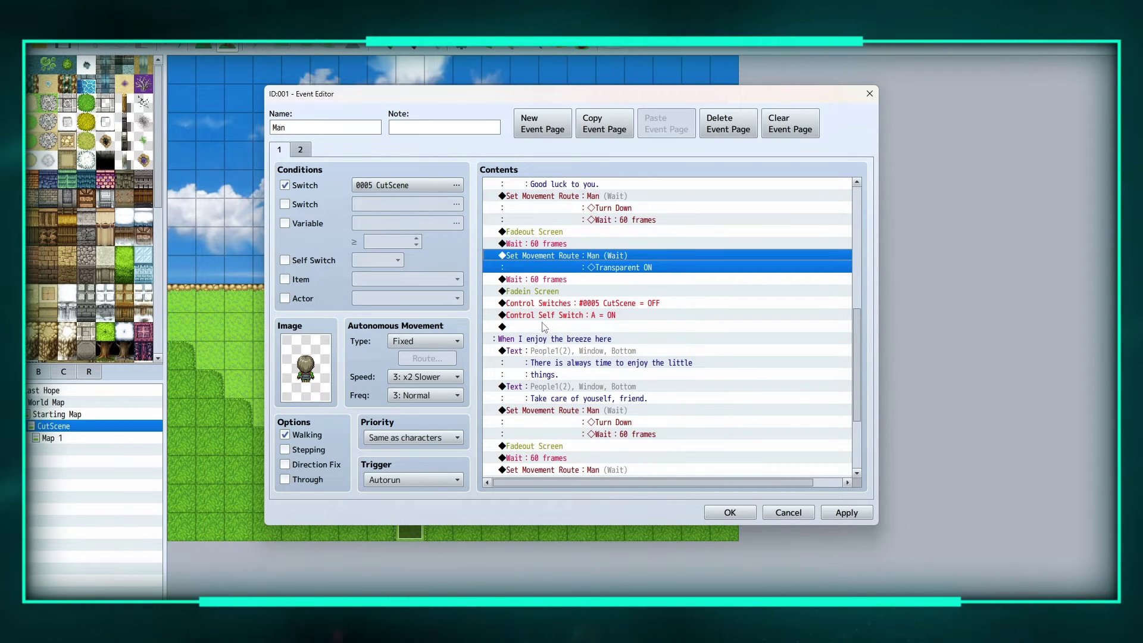
click(300, 150)
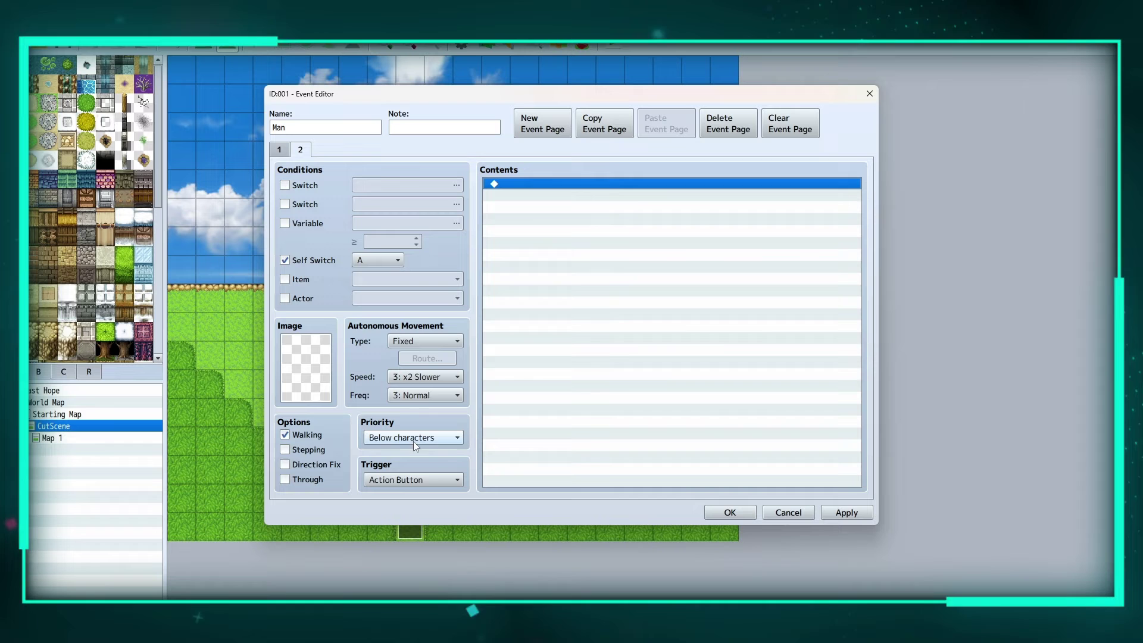
click(280, 149)
scroll(556, 411, down, 15)
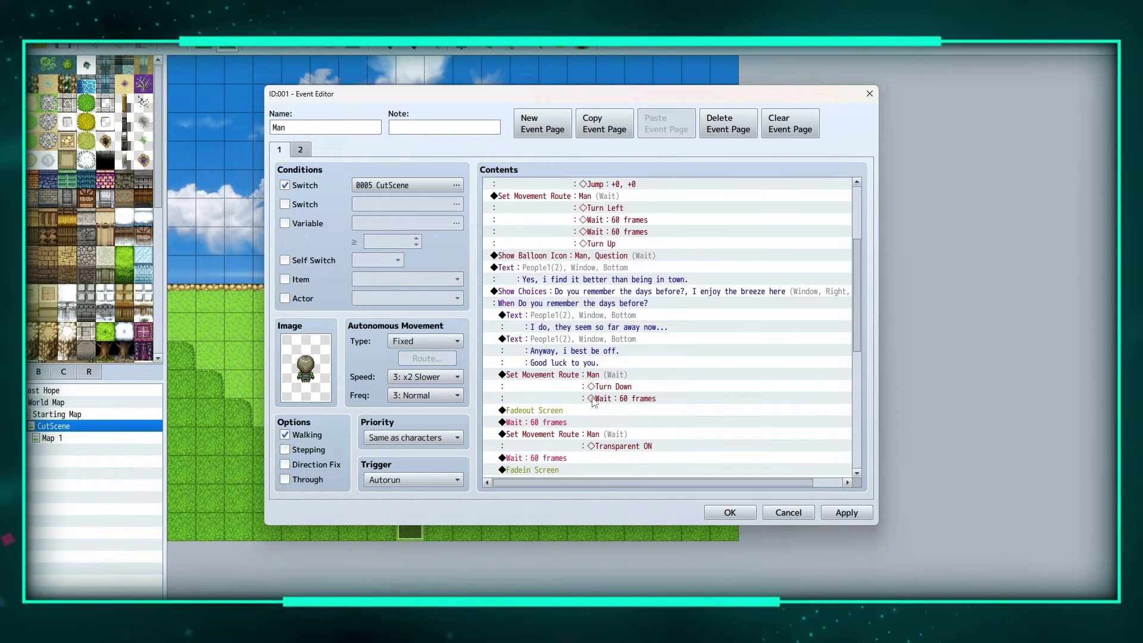
scroll(606, 387, down, 2)
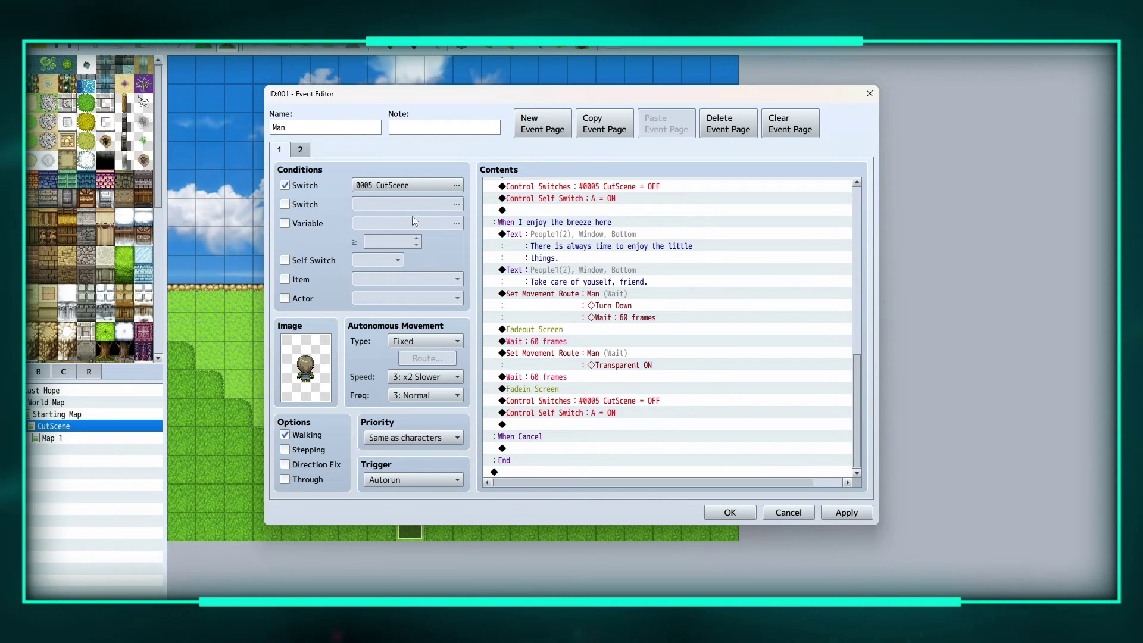
- Confirm the Man event's changes, close its editor, and launch a playtest
click(734, 512)
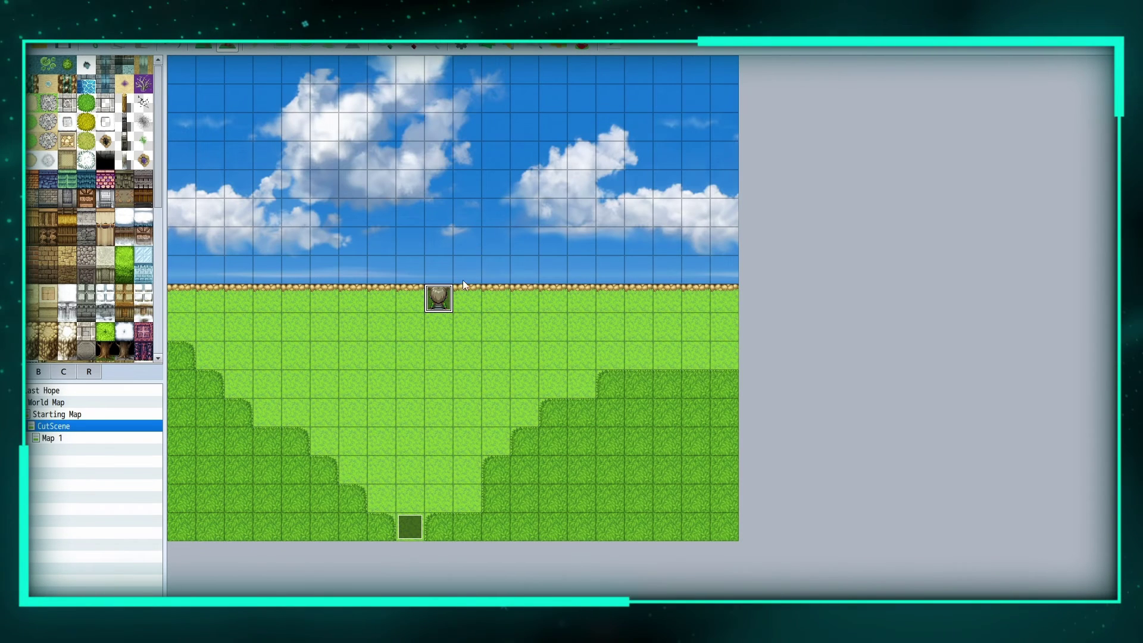
double_click(448, 300)
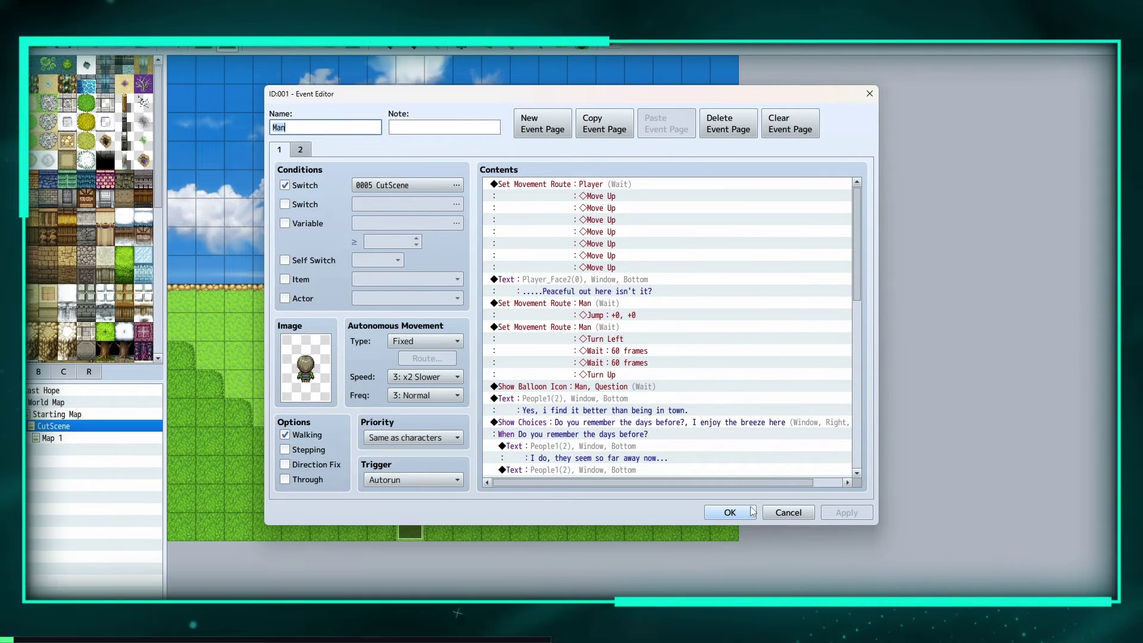
click(730, 512)
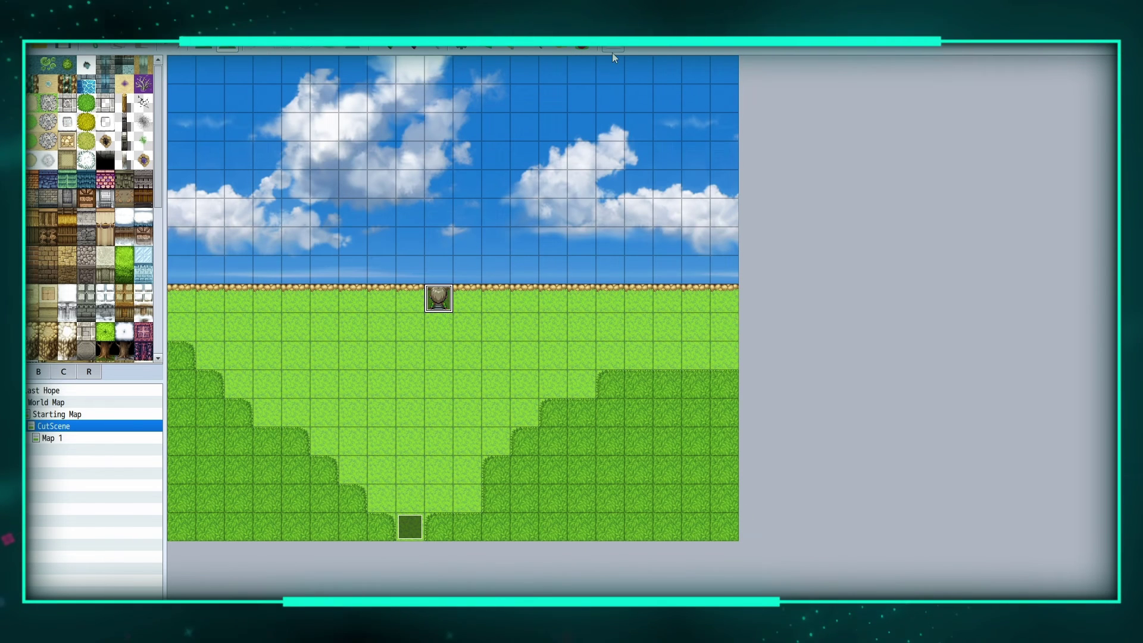
key(alt+F4)
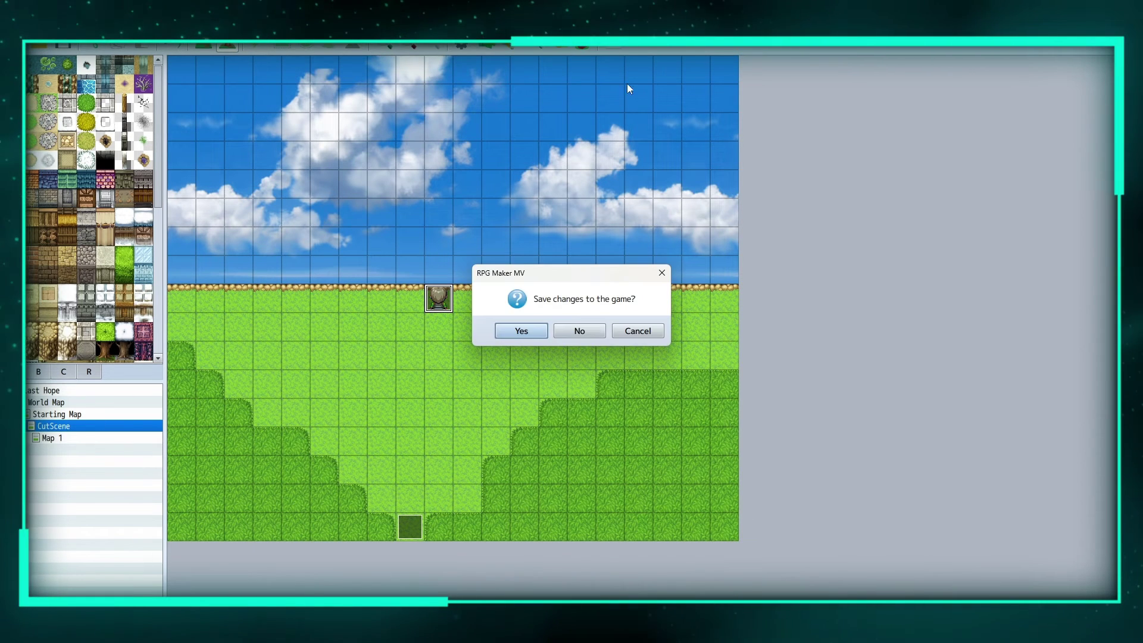
- Save the project, then in the playtest walk to the villager and talk to her
click(521, 332)
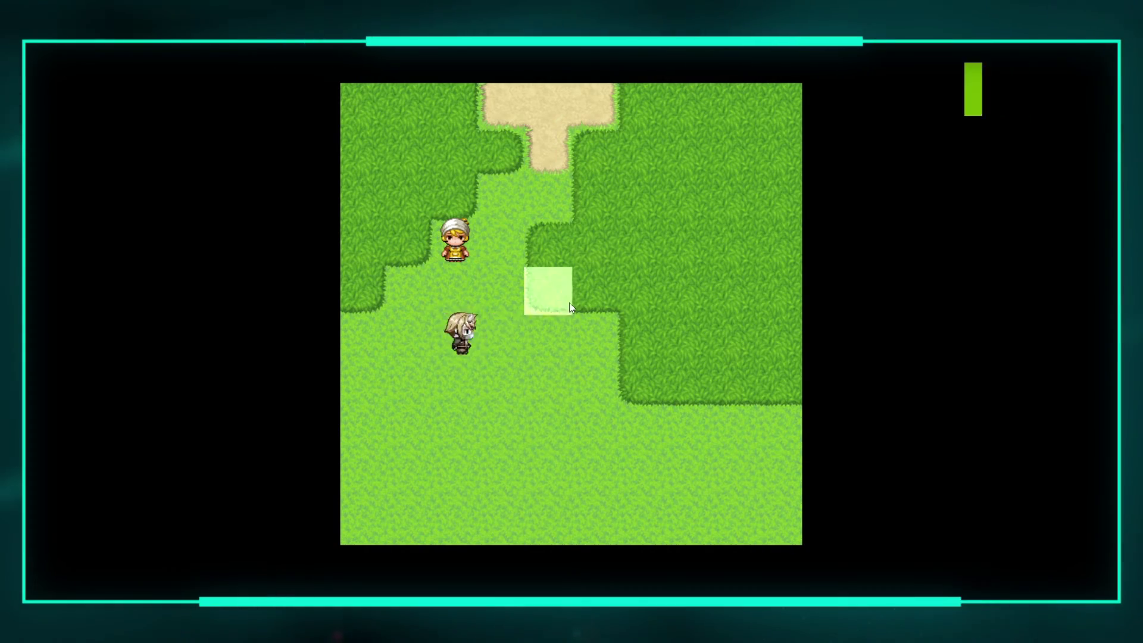
click(545, 104)
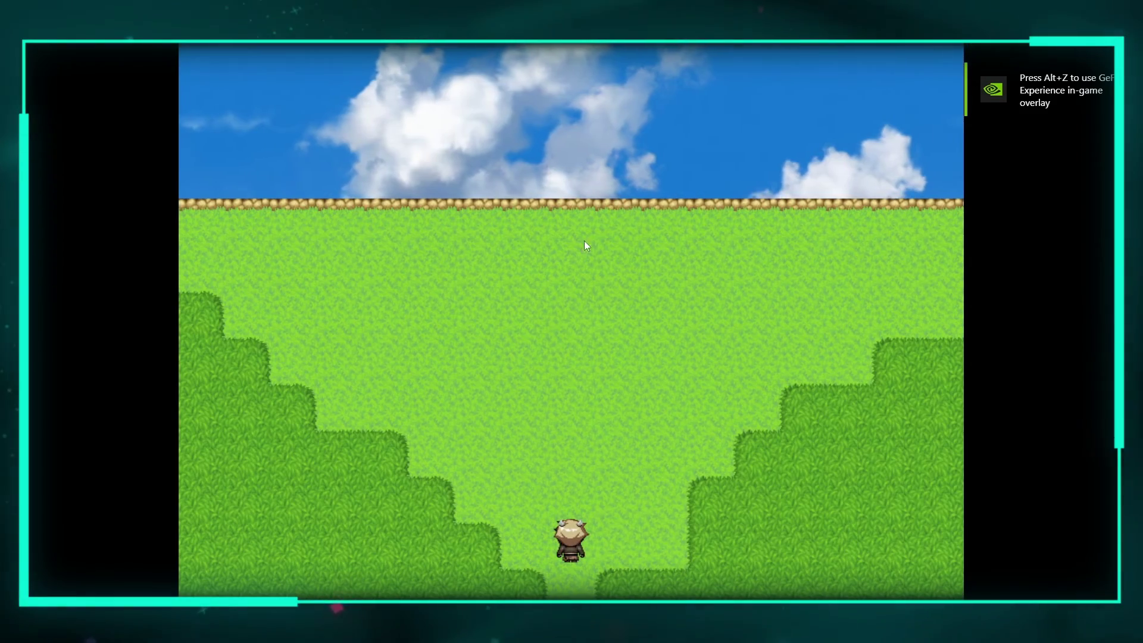
click(571, 579)
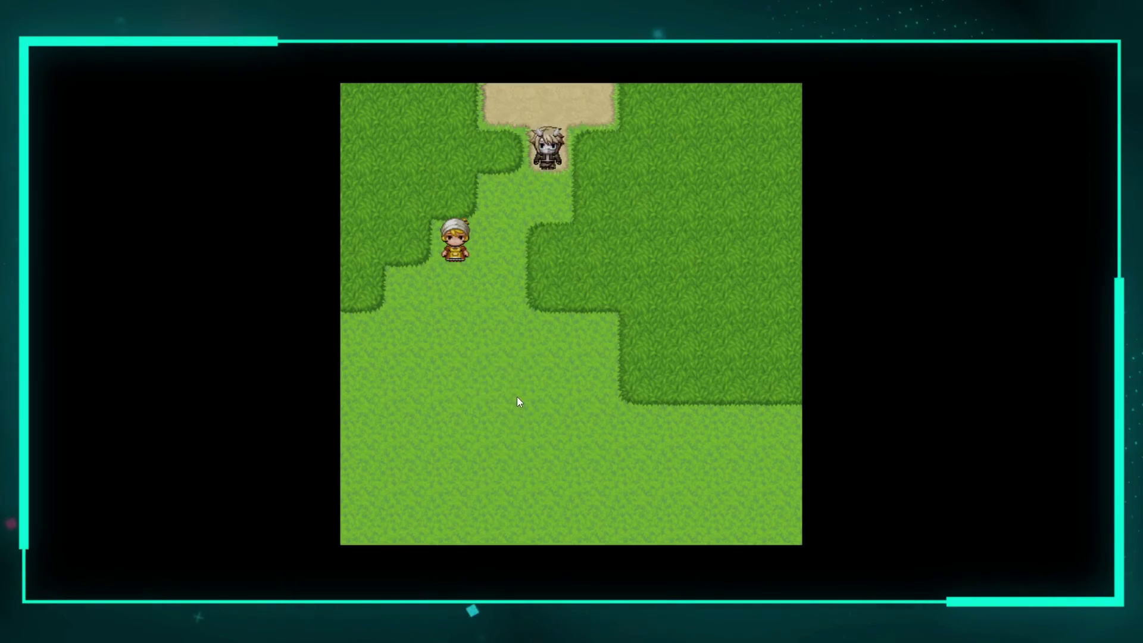
click(501, 381)
click(459, 324)
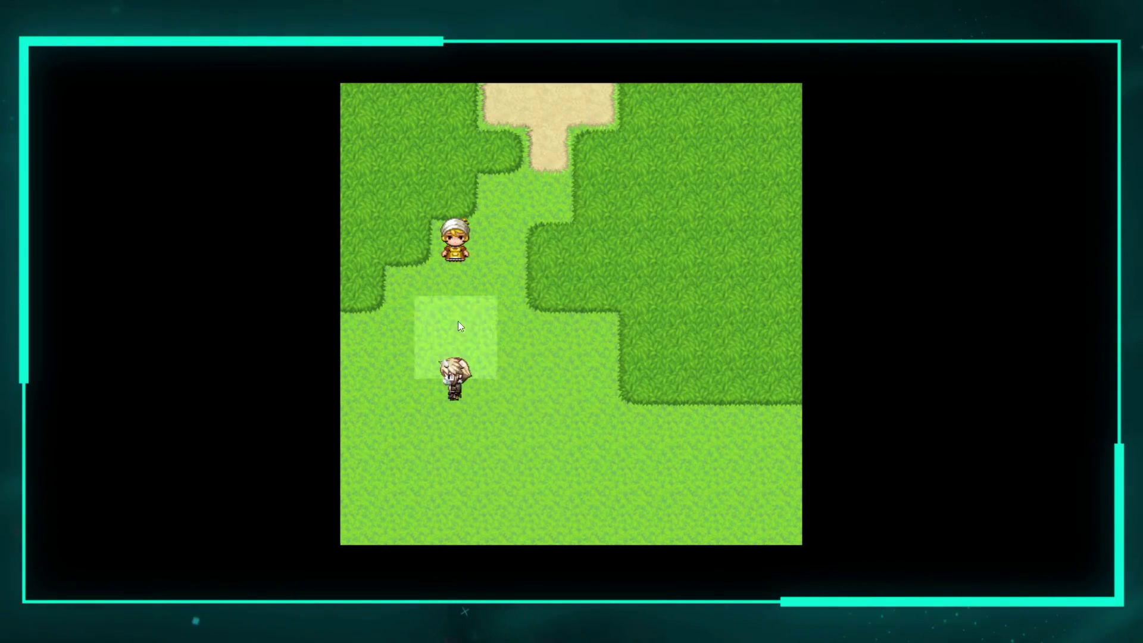
click(457, 244)
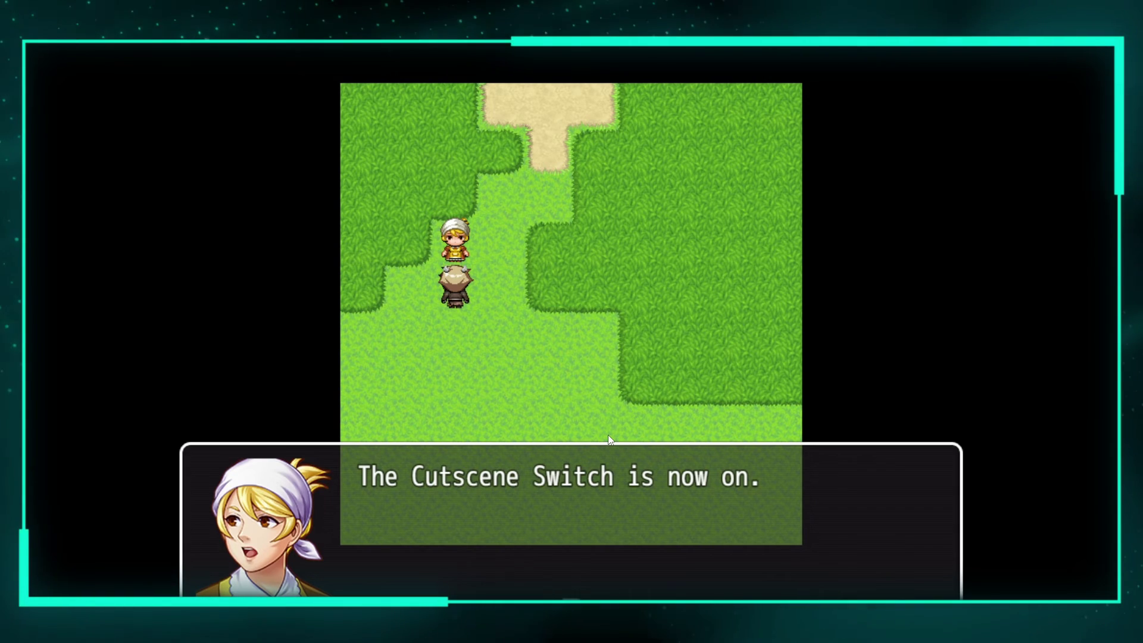
- Enter the cliffside map and choose 'Do you remember the days before?' in the cutscene
click(609, 440)
click(552, 109)
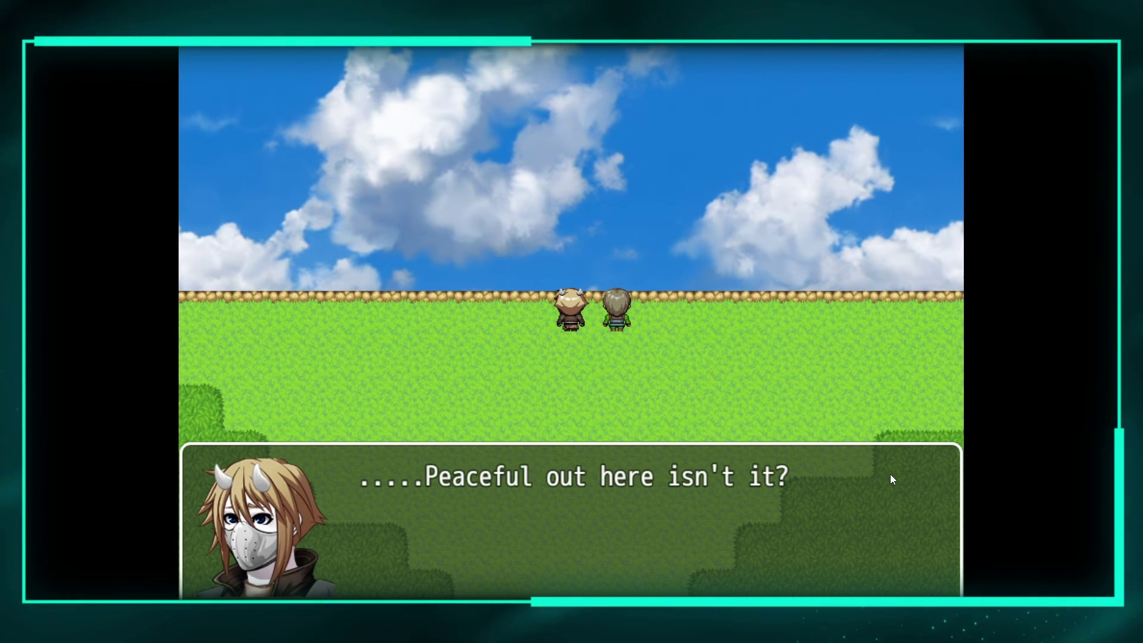
click(848, 480)
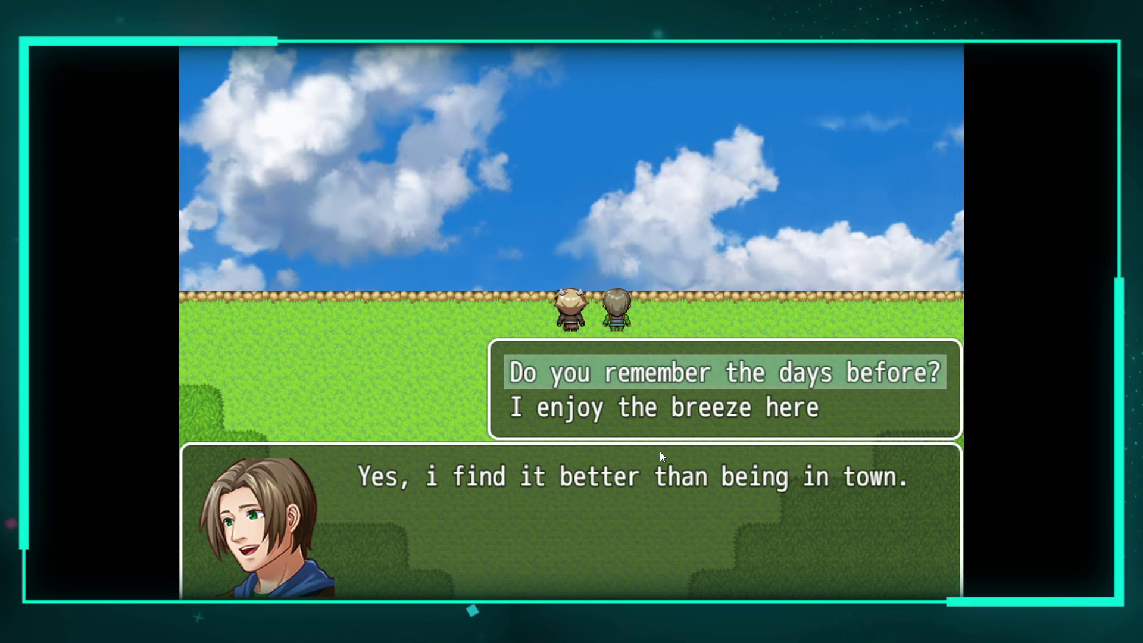
click(591, 374)
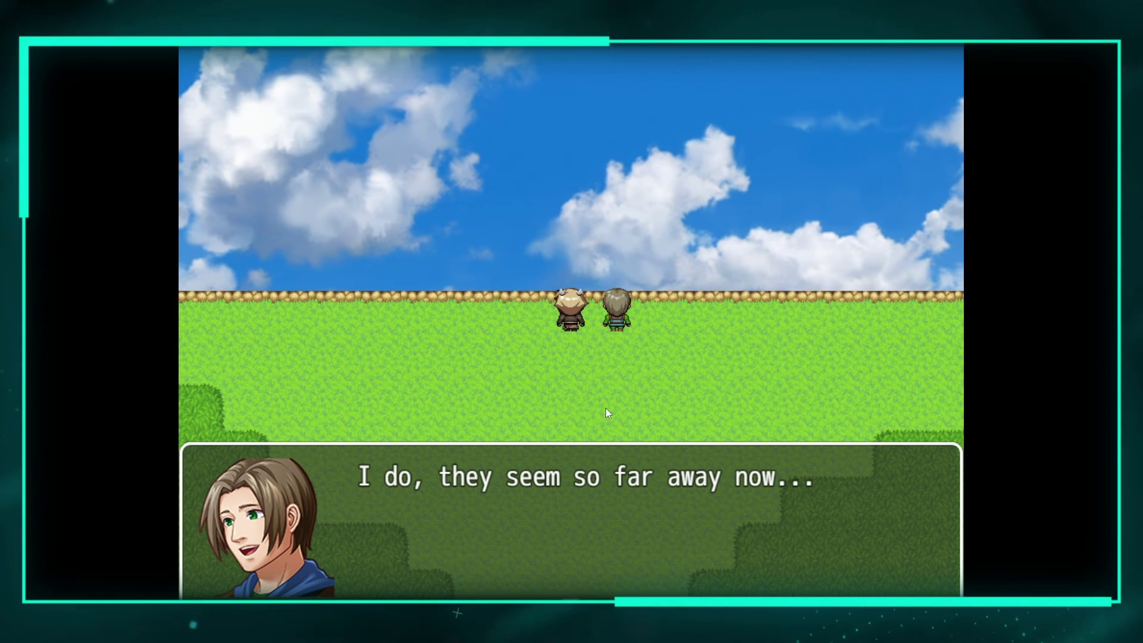
click(677, 491)
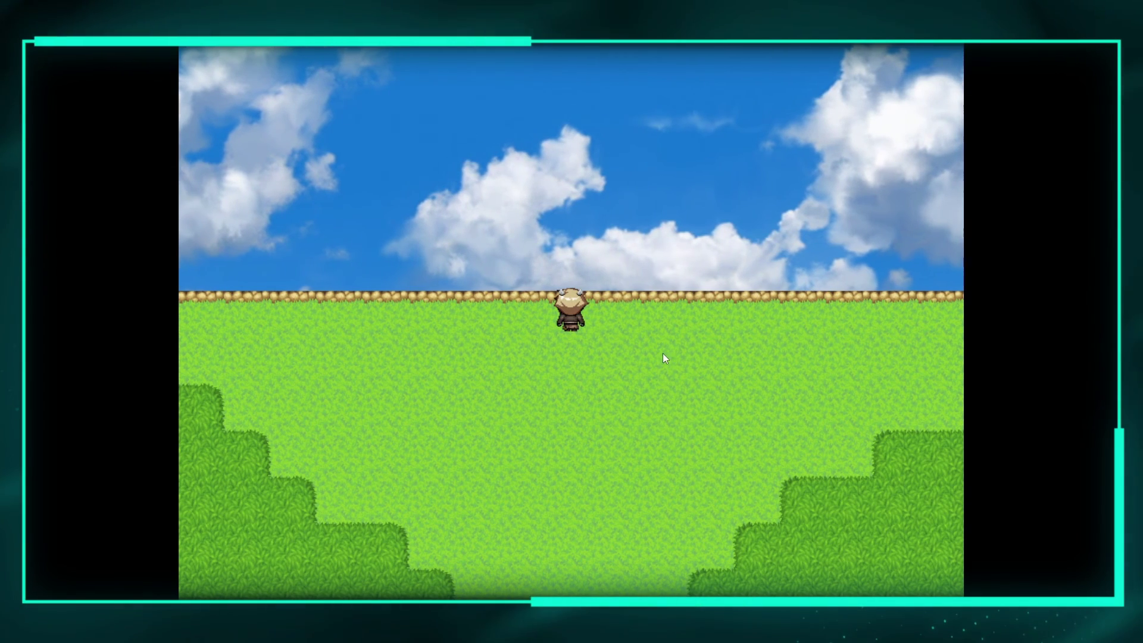
- Walk the player around the map alone after the man fades away
click(626, 330)
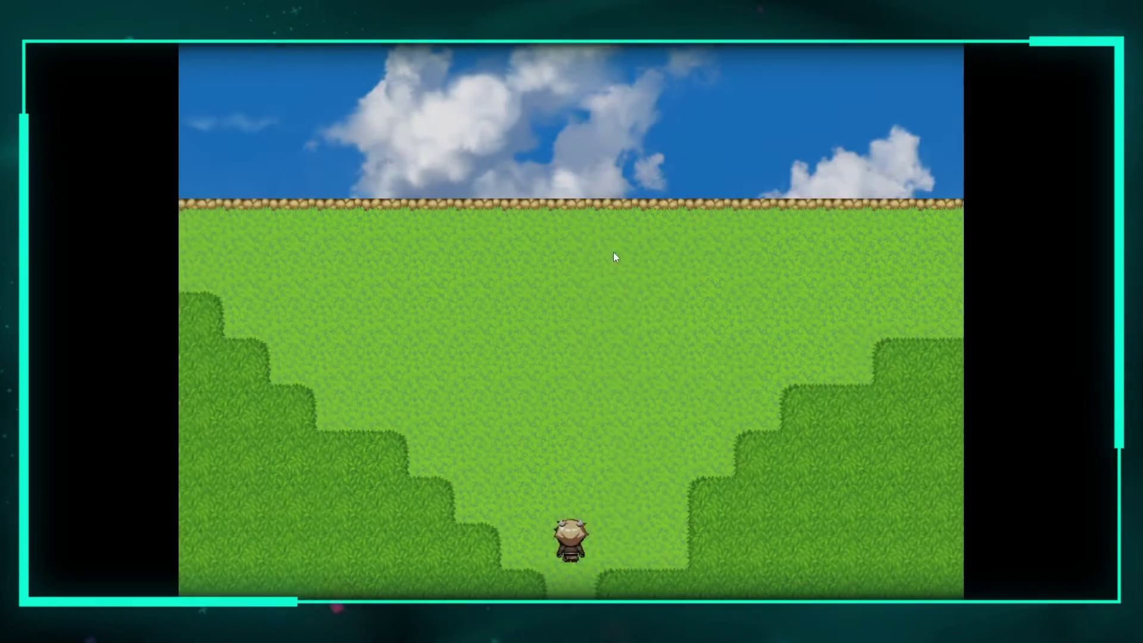
click(619, 234)
click(676, 258)
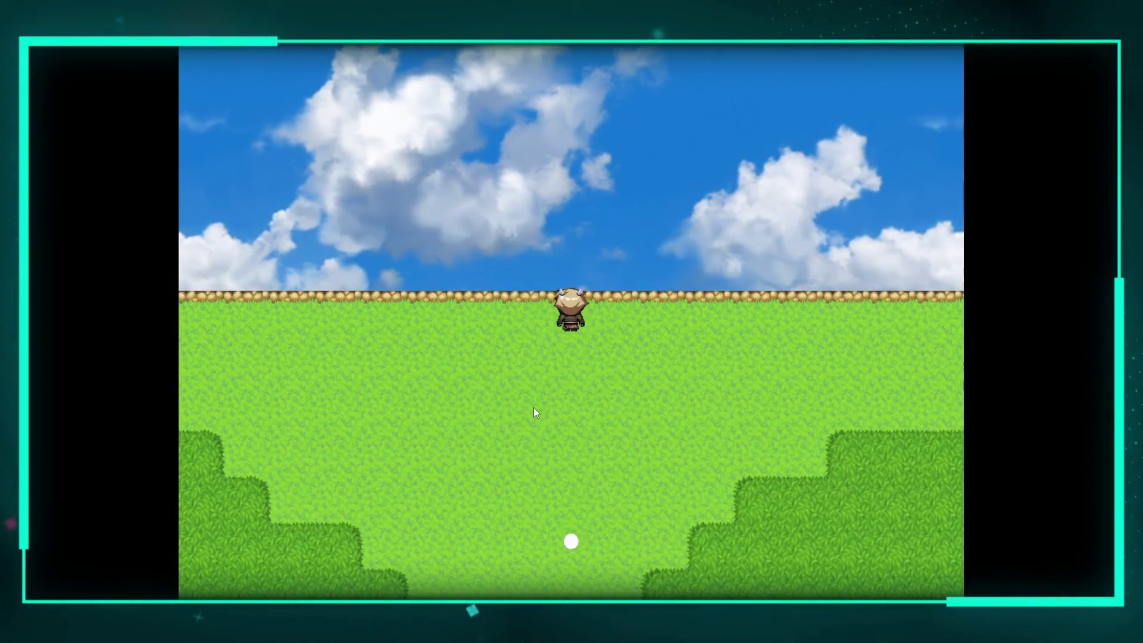
click(538, 393)
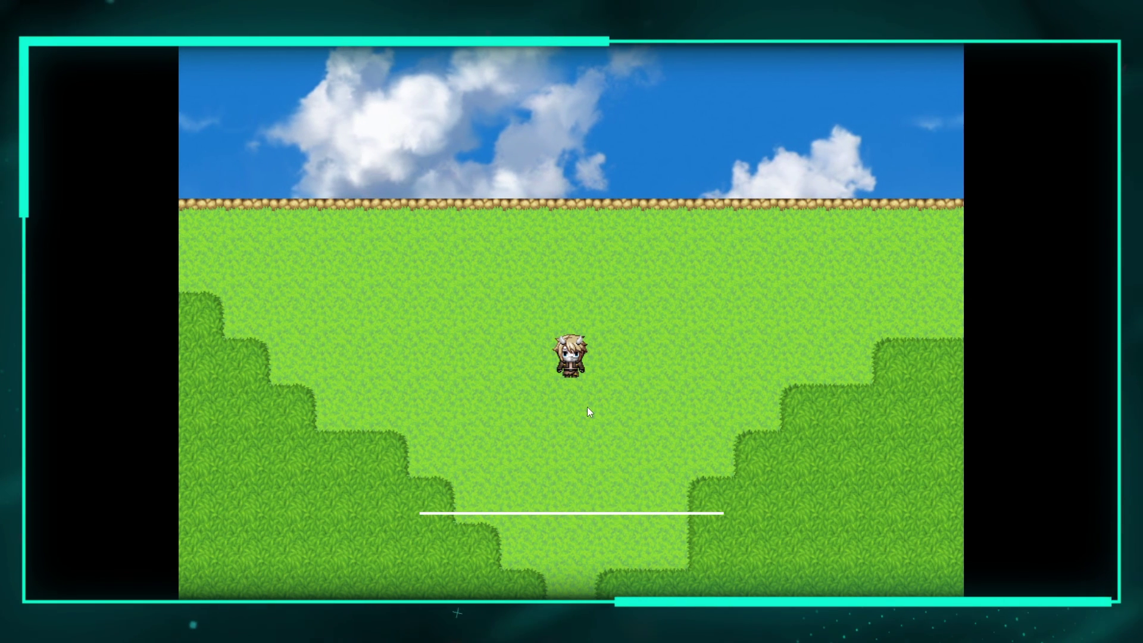